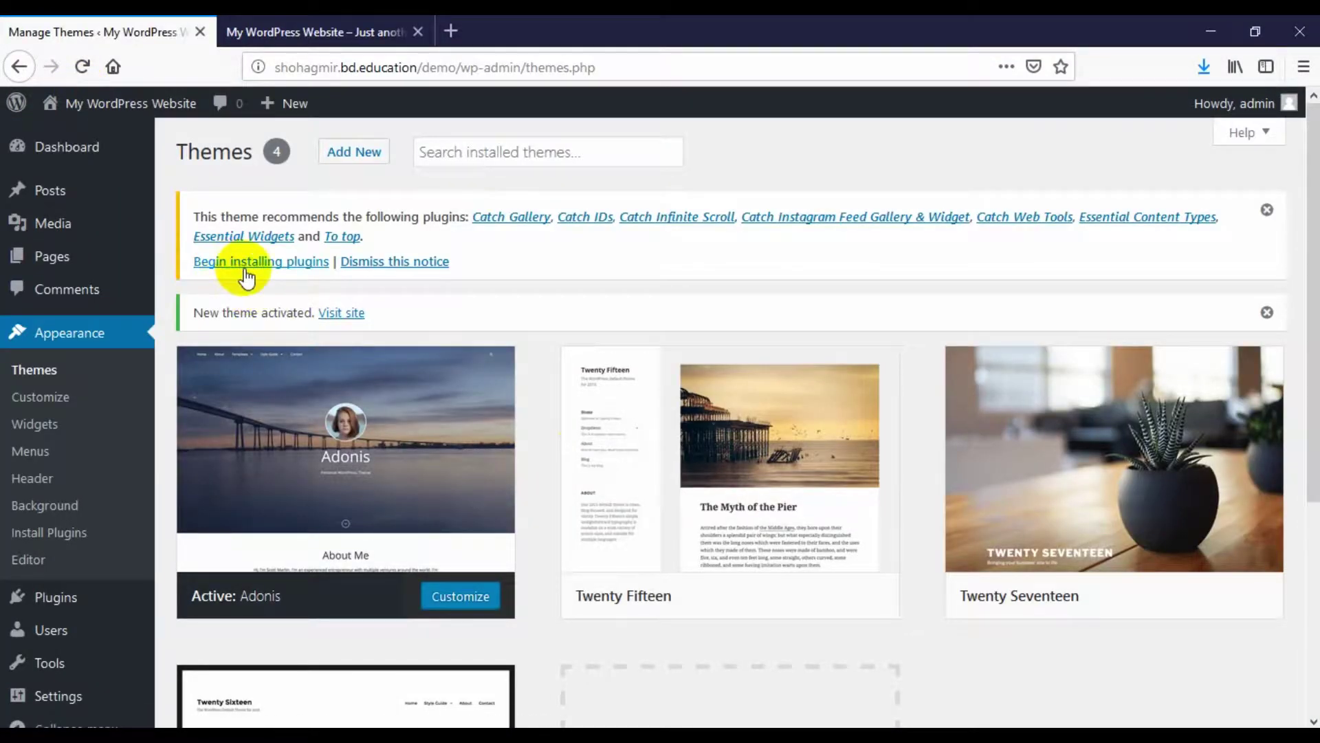
# - Install all eight plugins recommended by the Adonis theme in one bulk operation
pyautogui.click(267, 262)
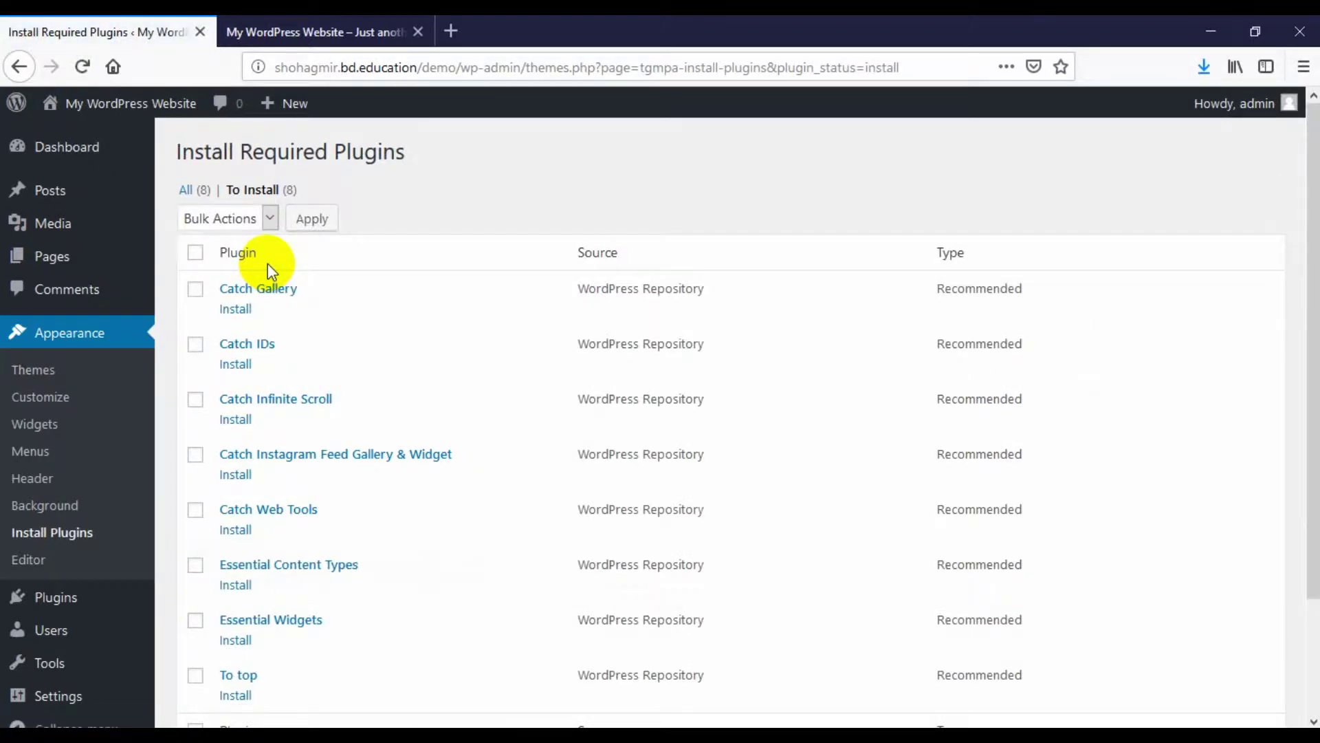
pyautogui.scroll(-1, 232, 391)
pyautogui.scroll(-2, 232, 390)
pyautogui.scroll(3, 360, 370)
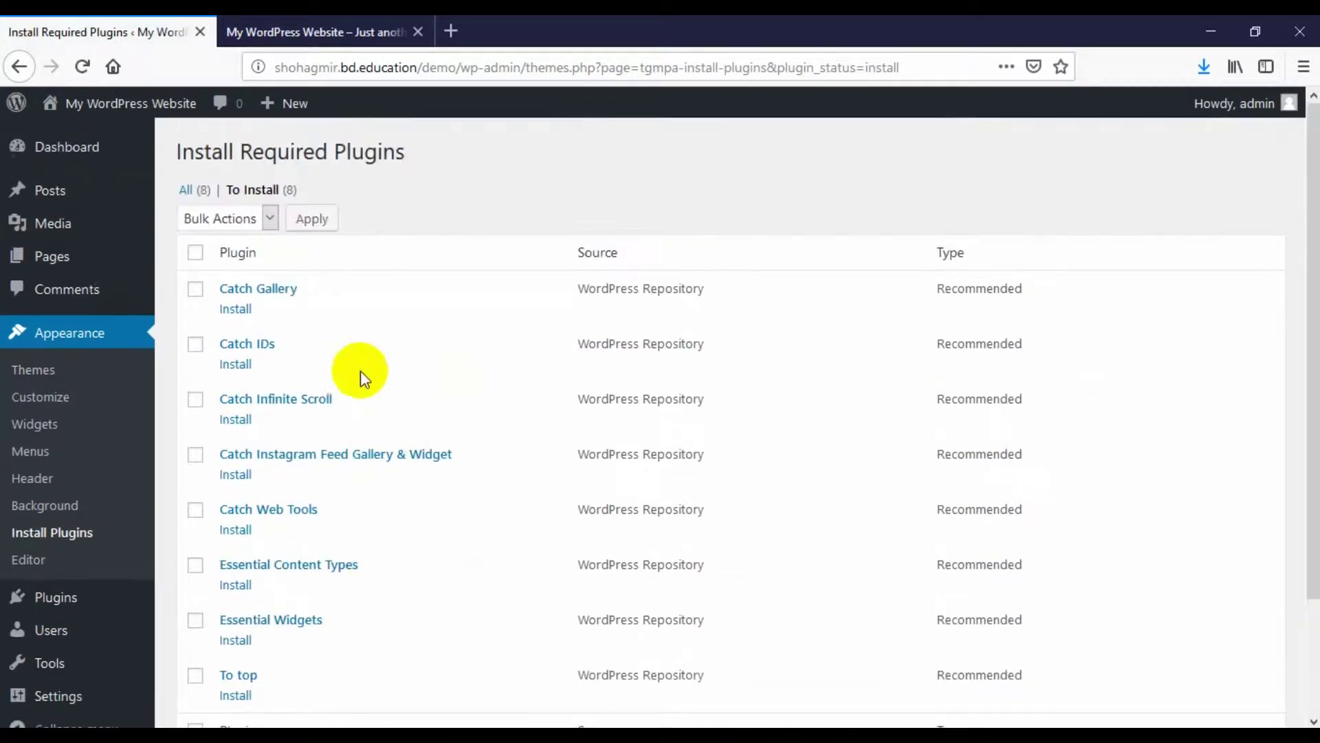
pyautogui.click(195, 252)
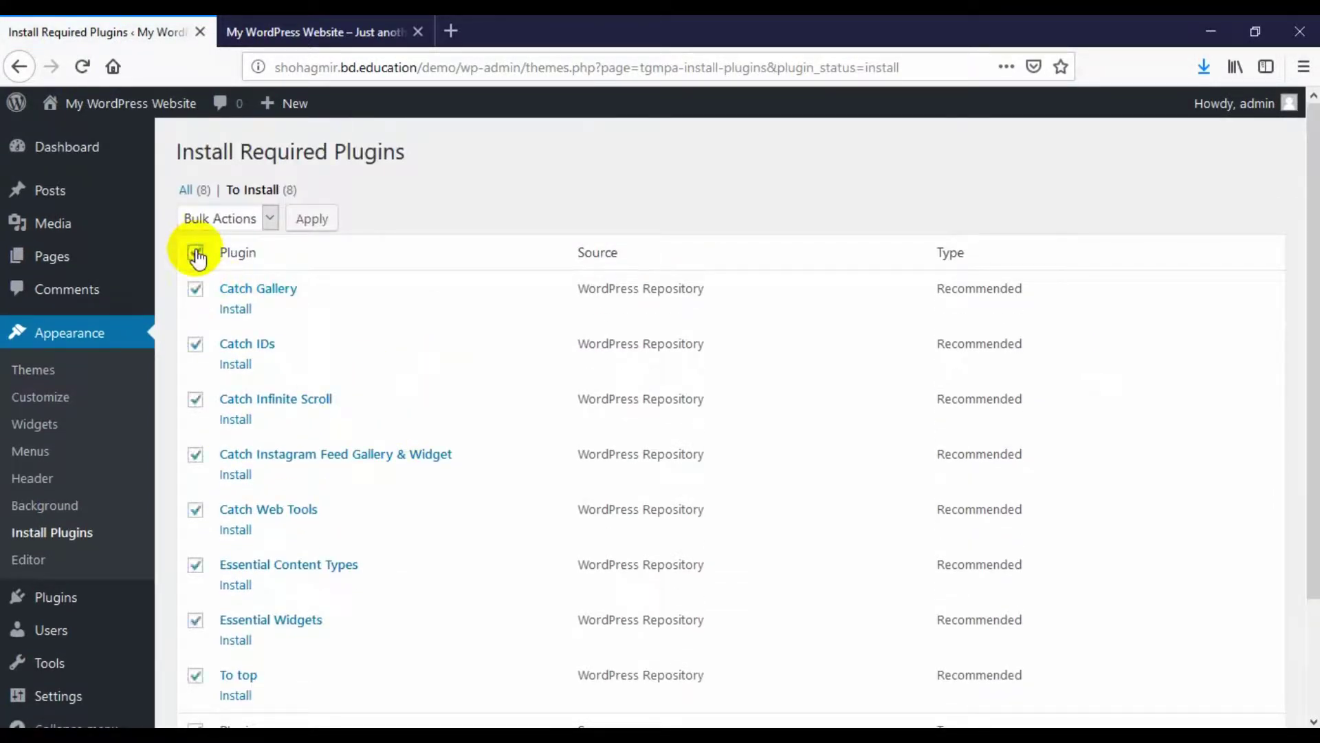
pyautogui.click(271, 218)
pyautogui.click(237, 260)
pyautogui.click(311, 218)
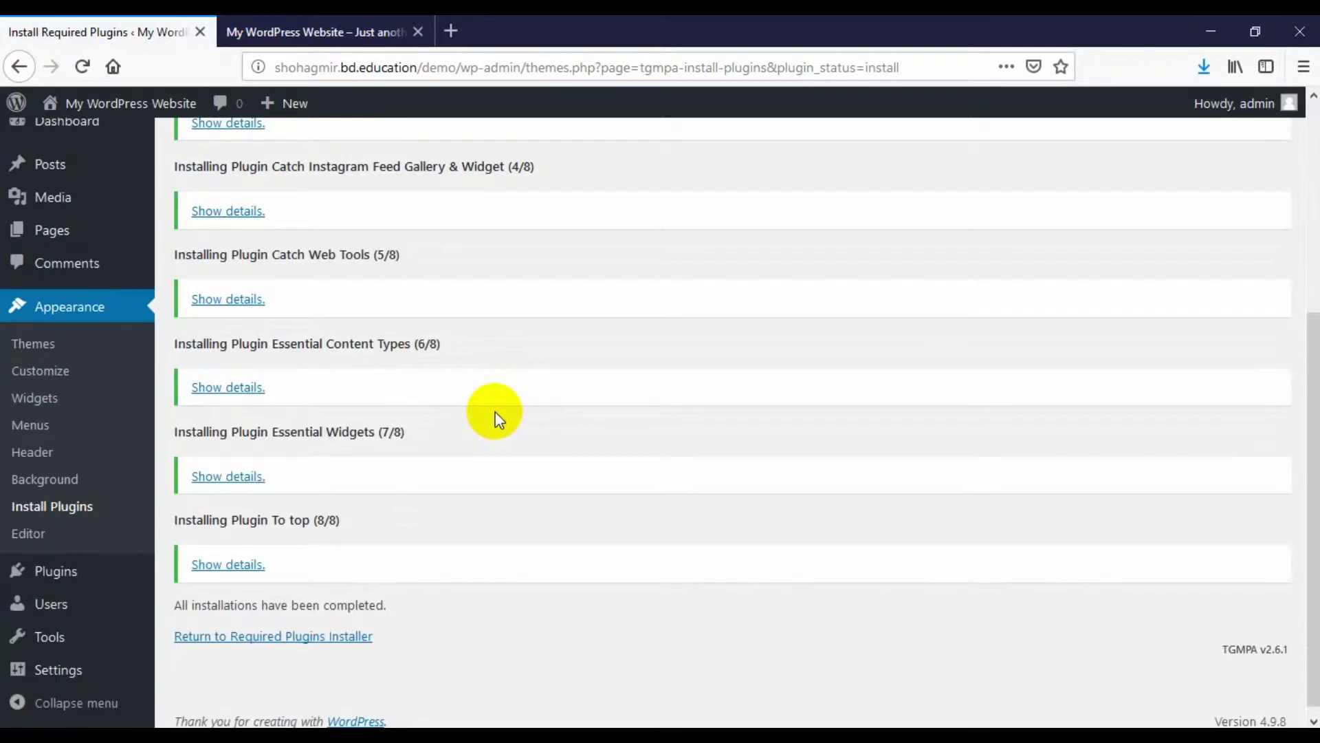
pyautogui.scroll(5, 497, 417)
pyautogui.scroll(-5, 494, 412)
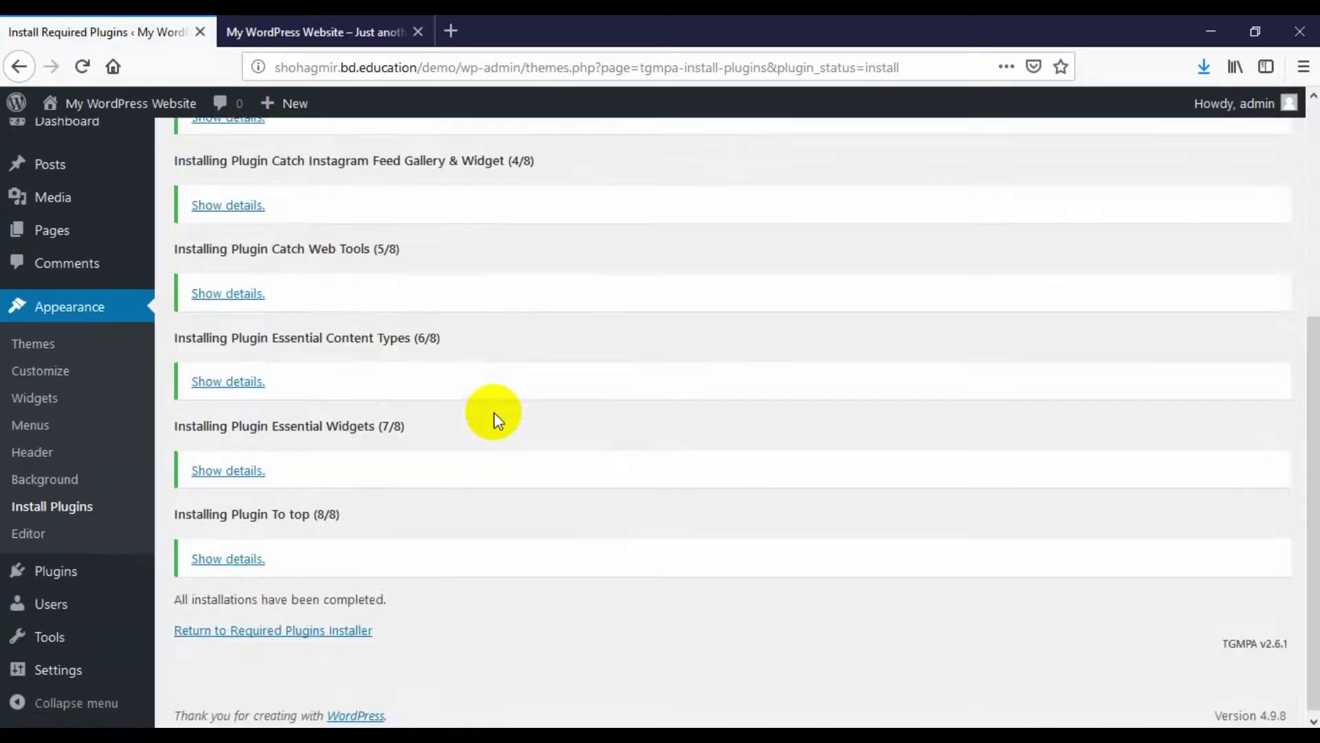
# - Return to the required plugins list and activate all eight installed plugins in bulk
pyautogui.click(266, 626)
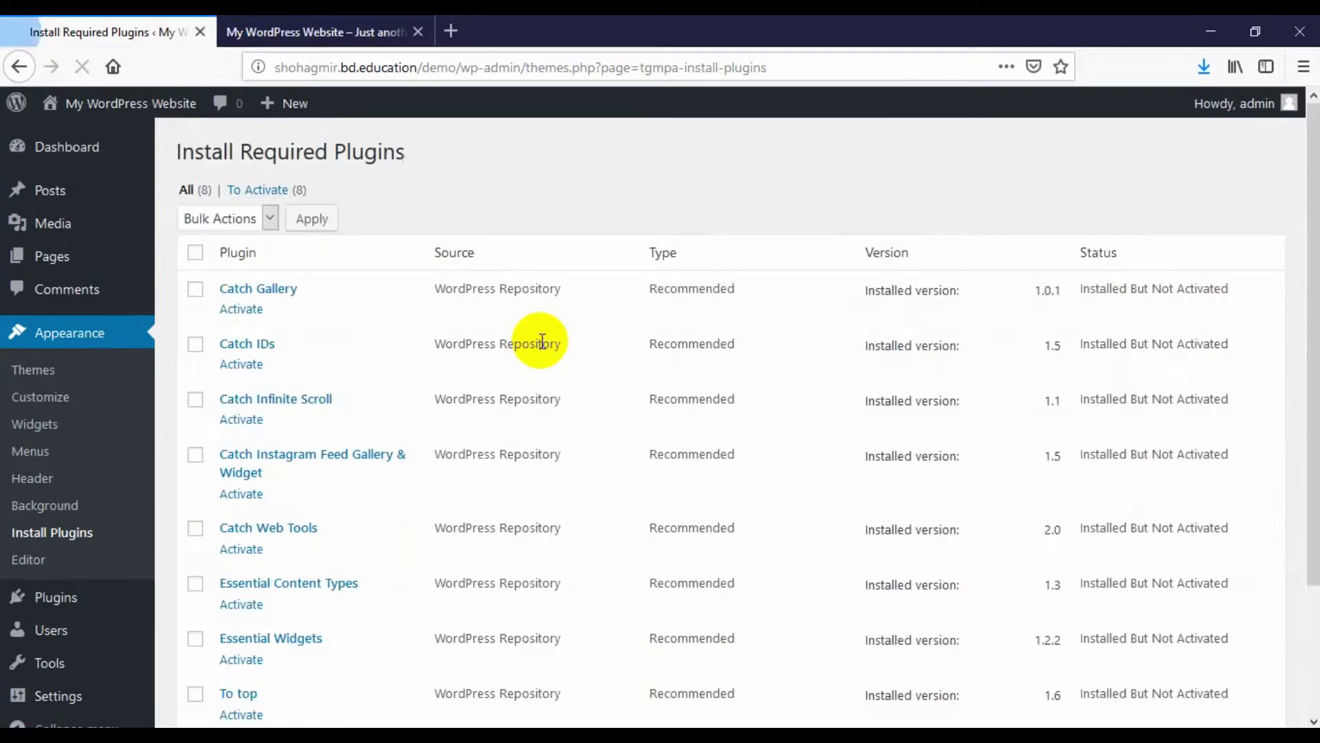
pyautogui.click(195, 254)
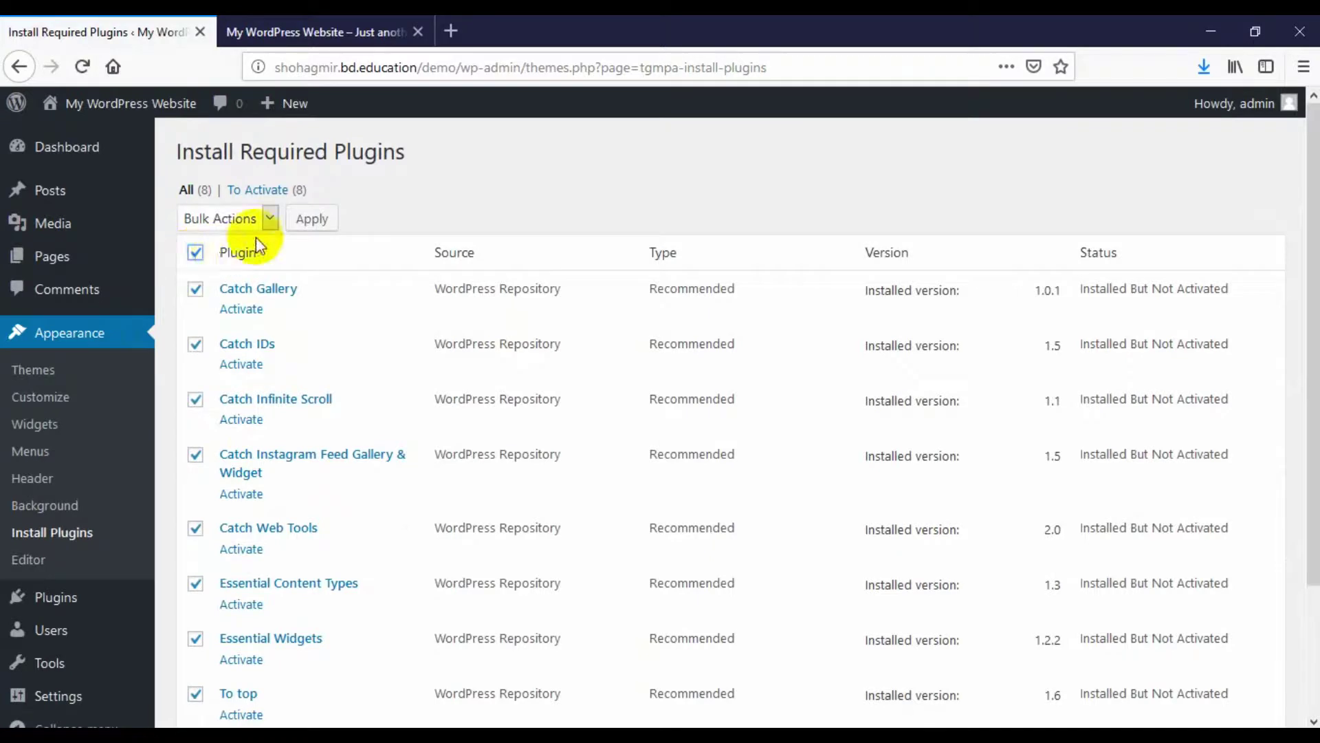
pyautogui.click(268, 218)
pyautogui.click(209, 307)
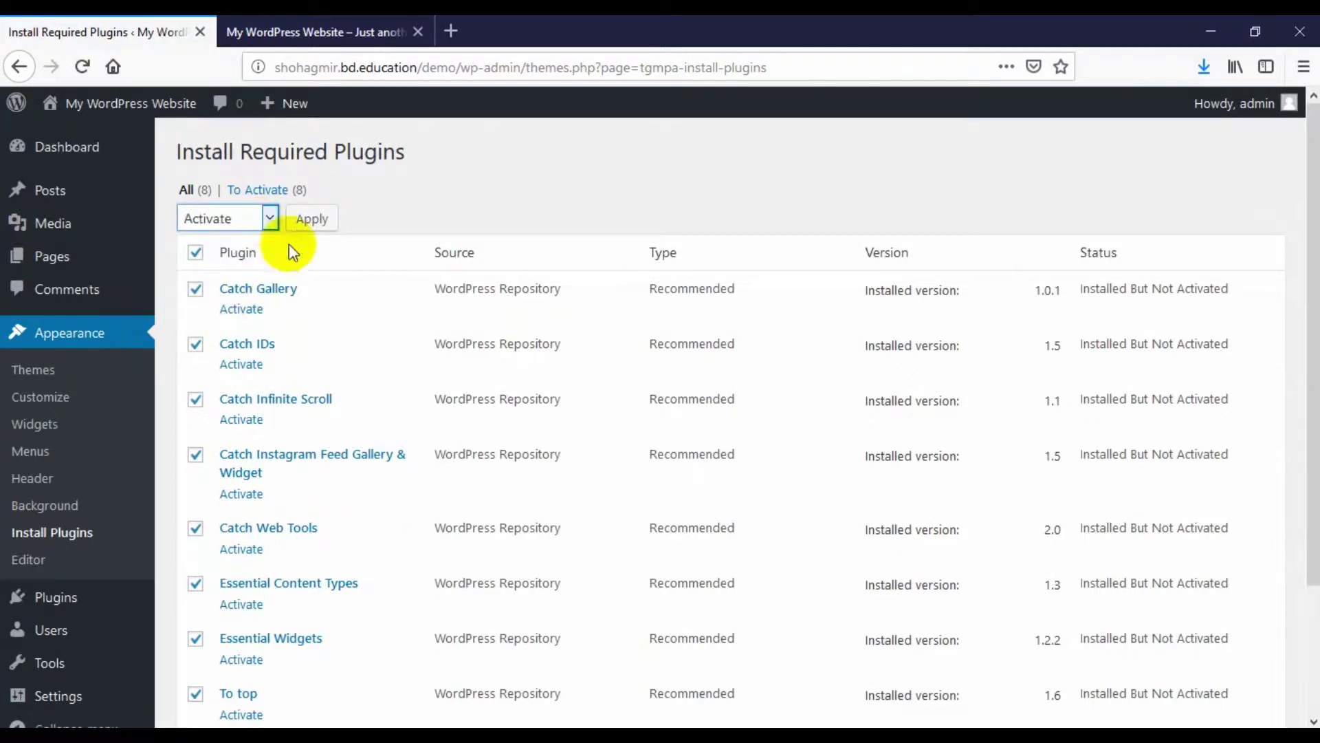
pyautogui.click(334, 219)
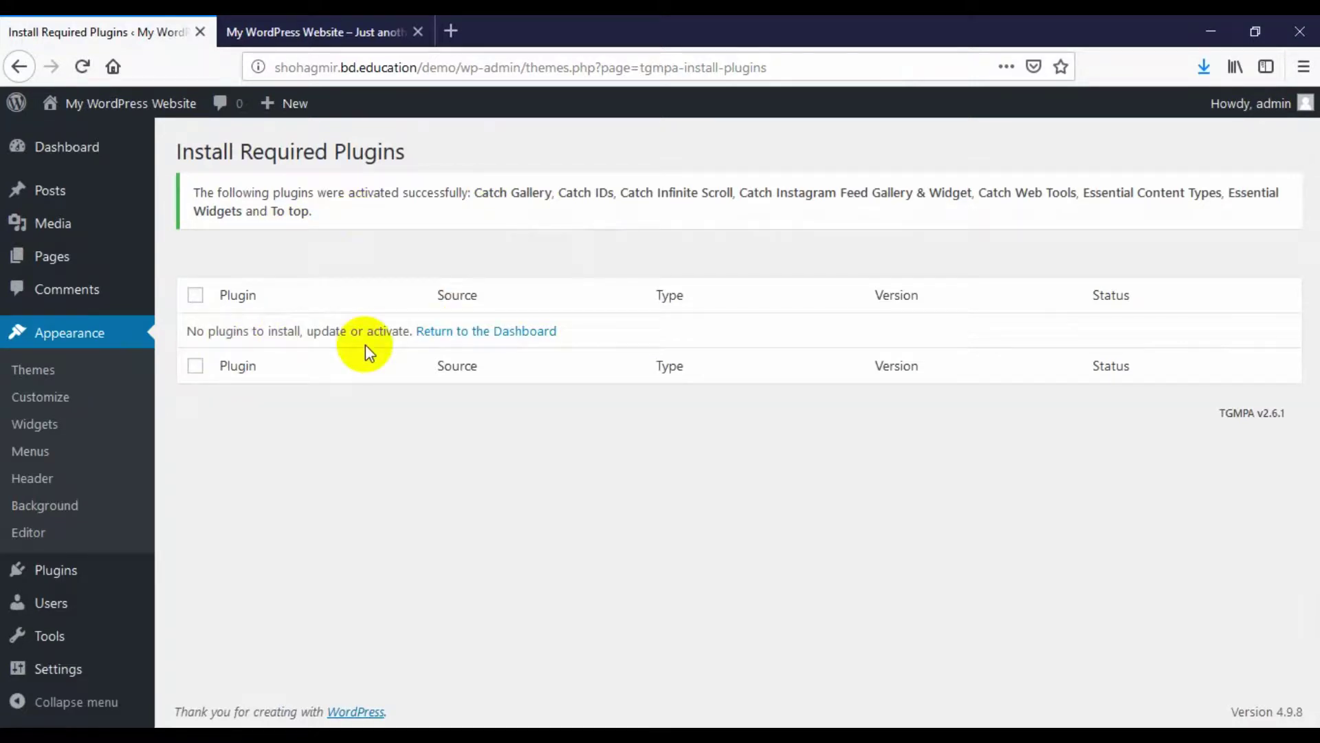
# - Reload the live site to check its front page with the plugins active, and return to the admin area
pyautogui.click(324, 32)
pyautogui.click(83, 66)
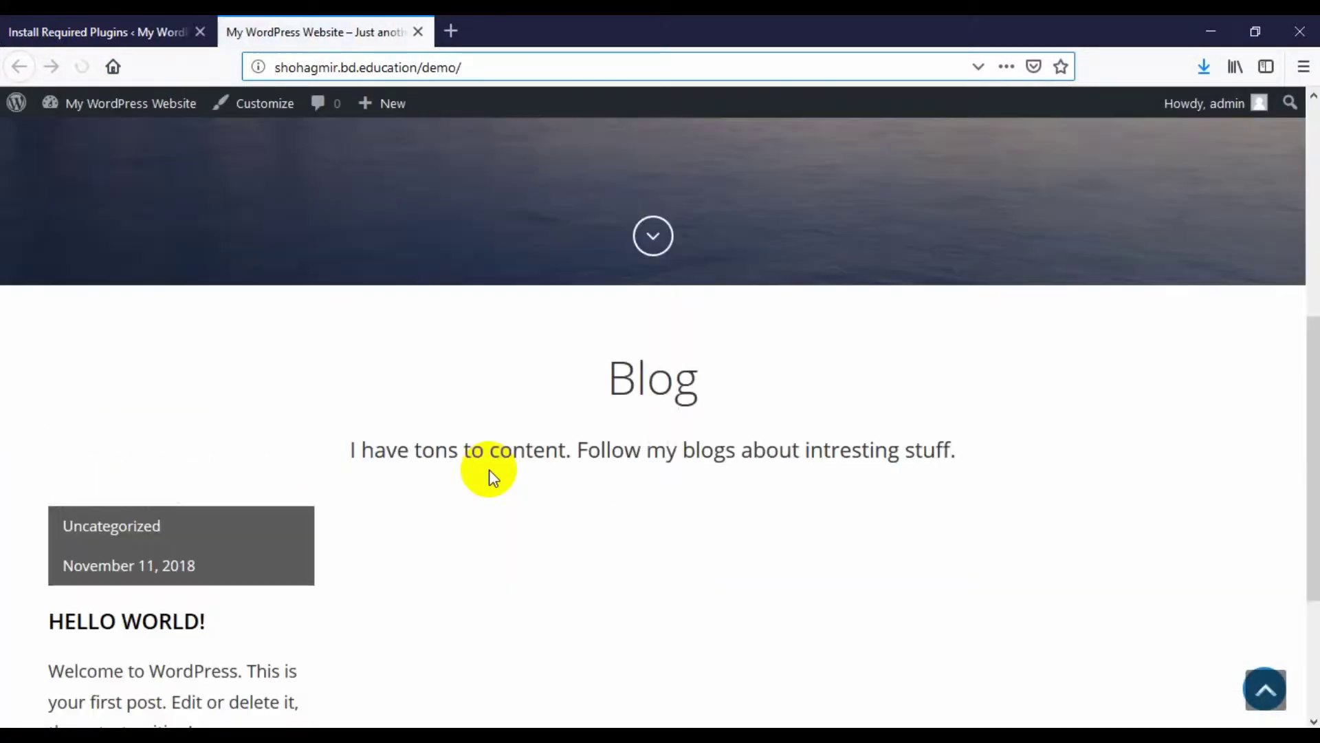
pyautogui.click(62, 30)
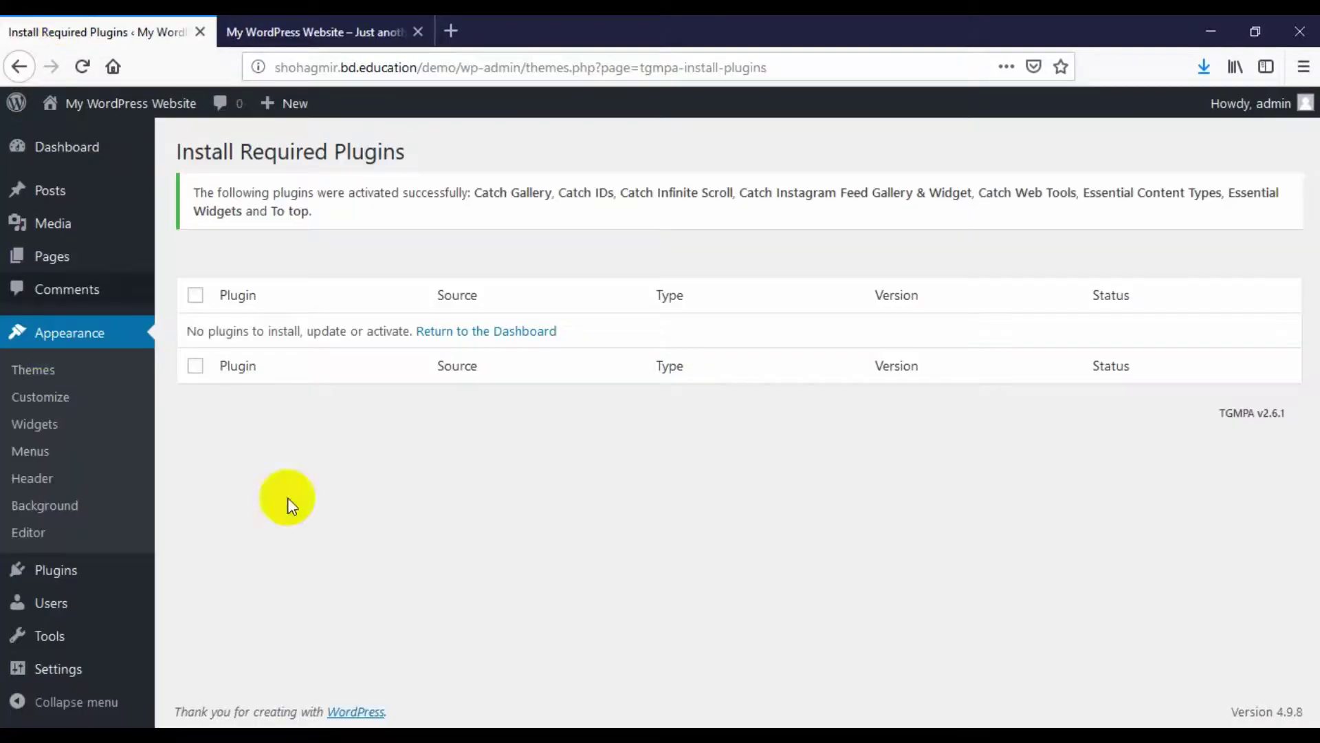
pyautogui.click(9, 621)
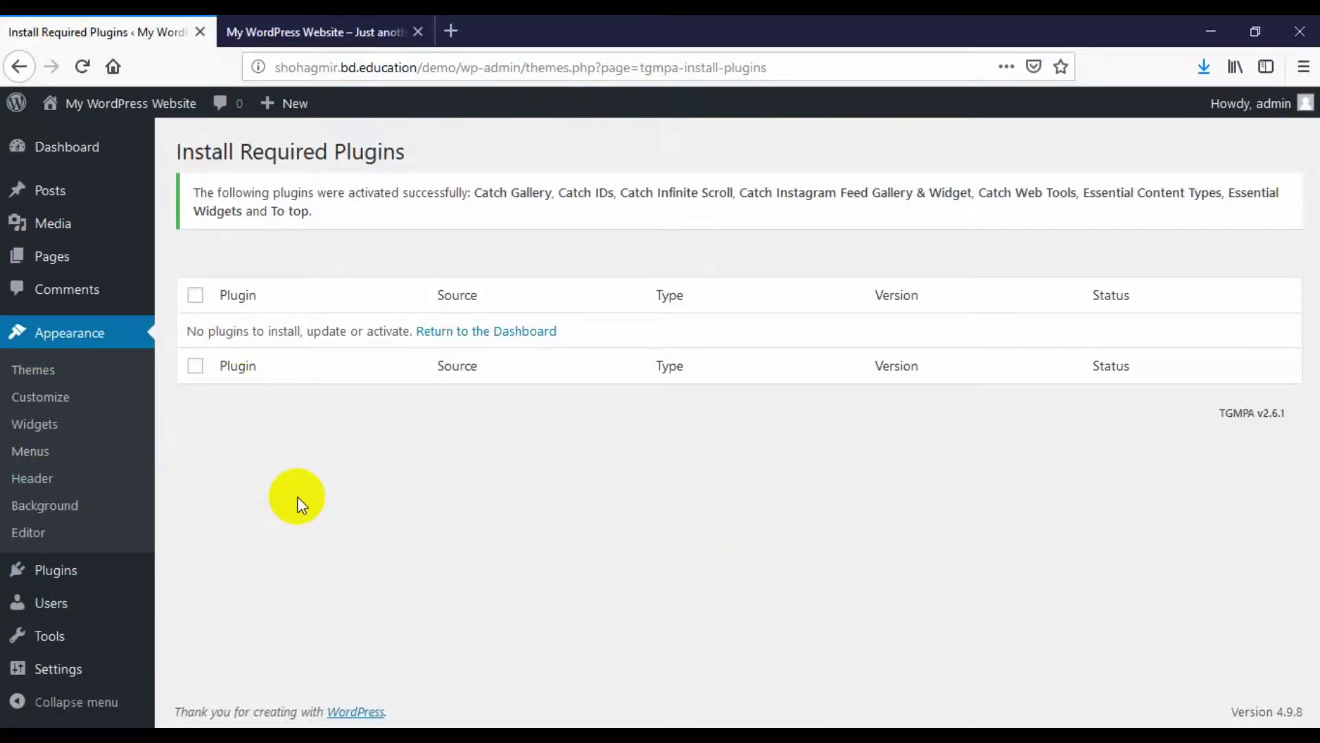
# - Open the theme customizer's Site Identity settings and review the alignment, logo, title, tagline and site icon options
pyautogui.click(73, 347)
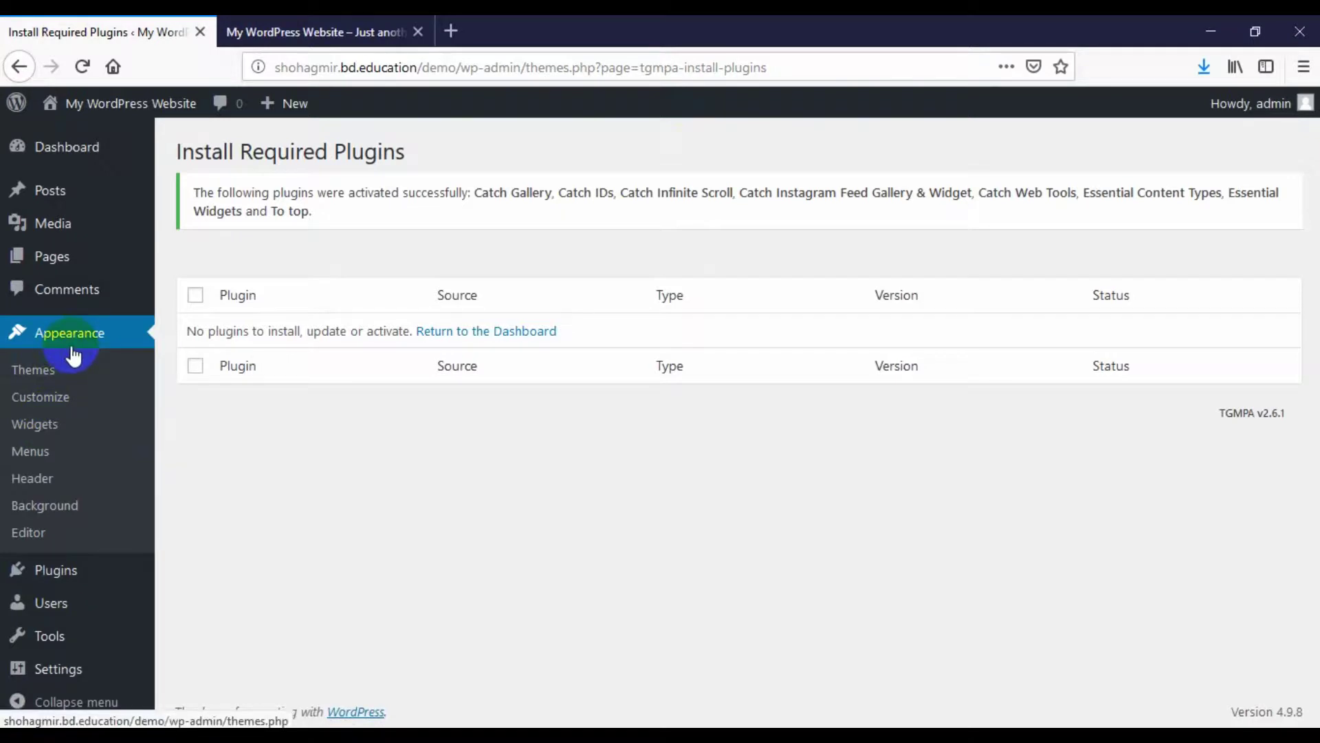
pyautogui.click(43, 407)
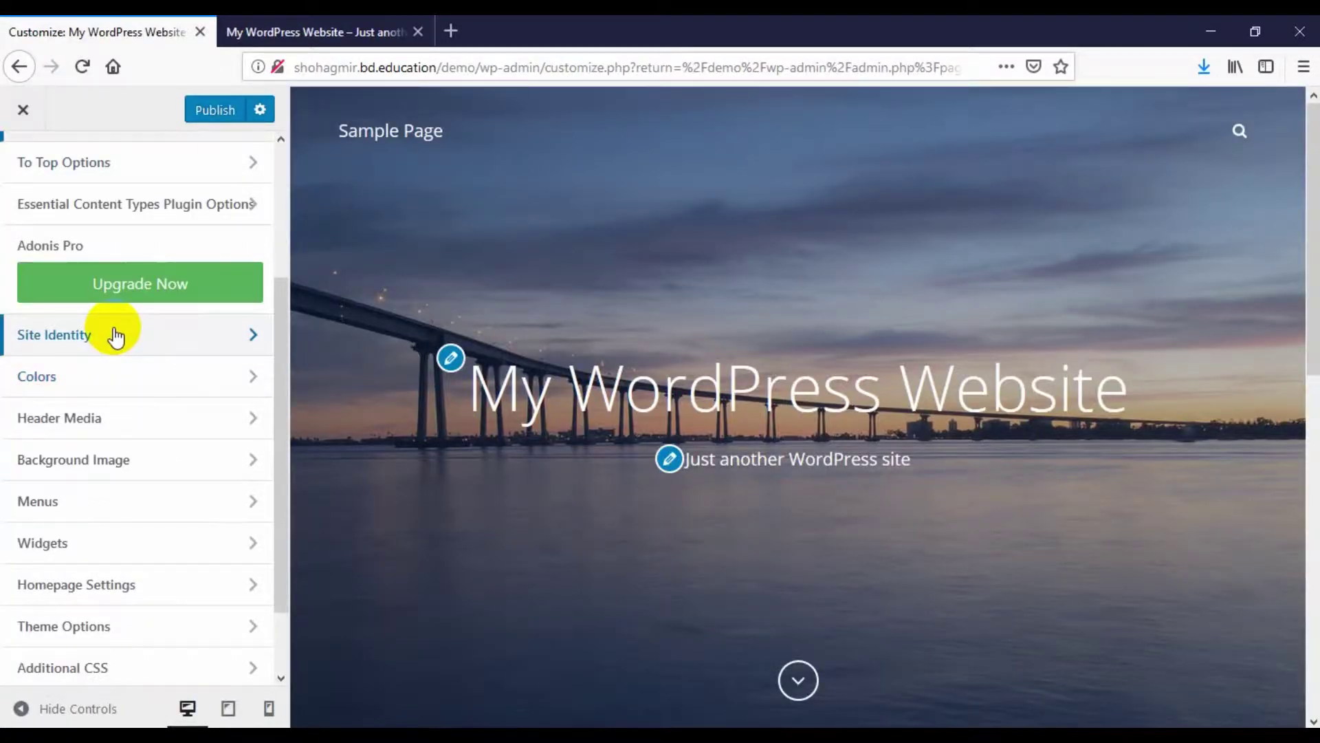
pyautogui.click(114, 334)
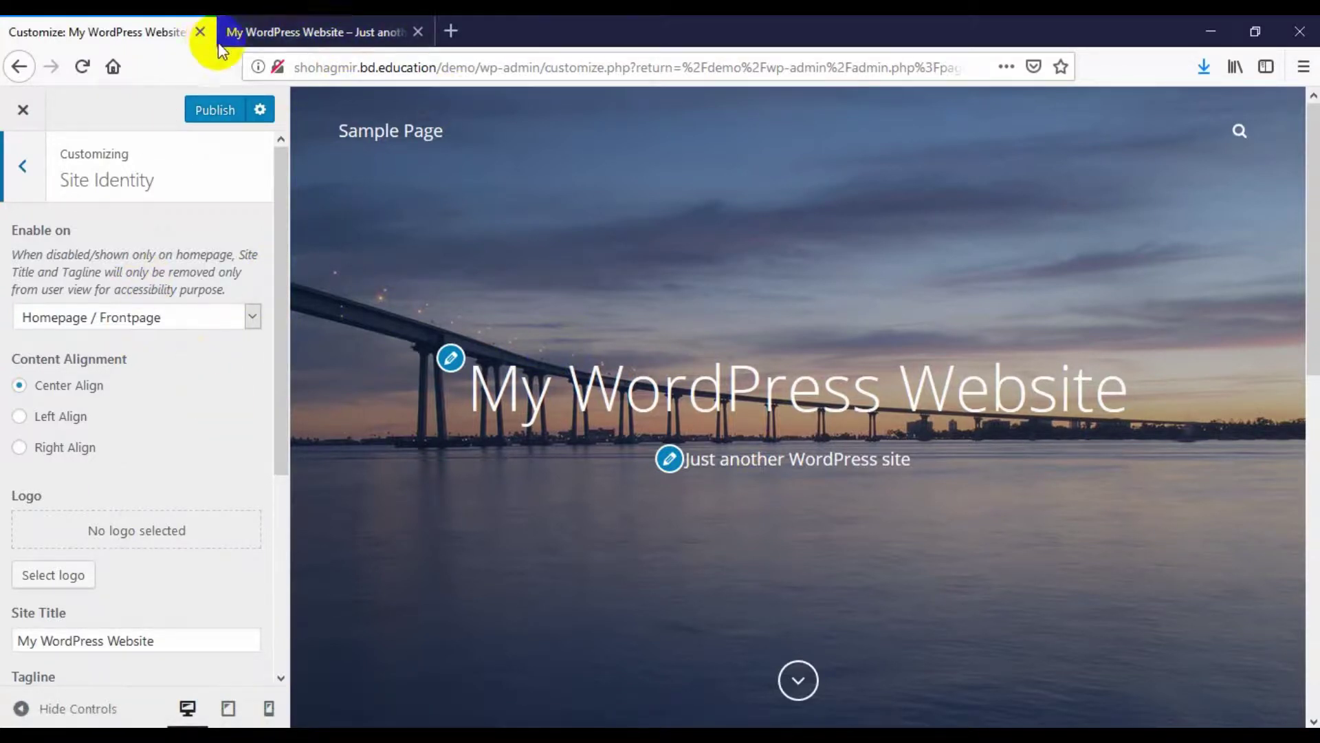
pyautogui.scroll(-4, 109, 575)
pyautogui.scroll(3, 82, 295)
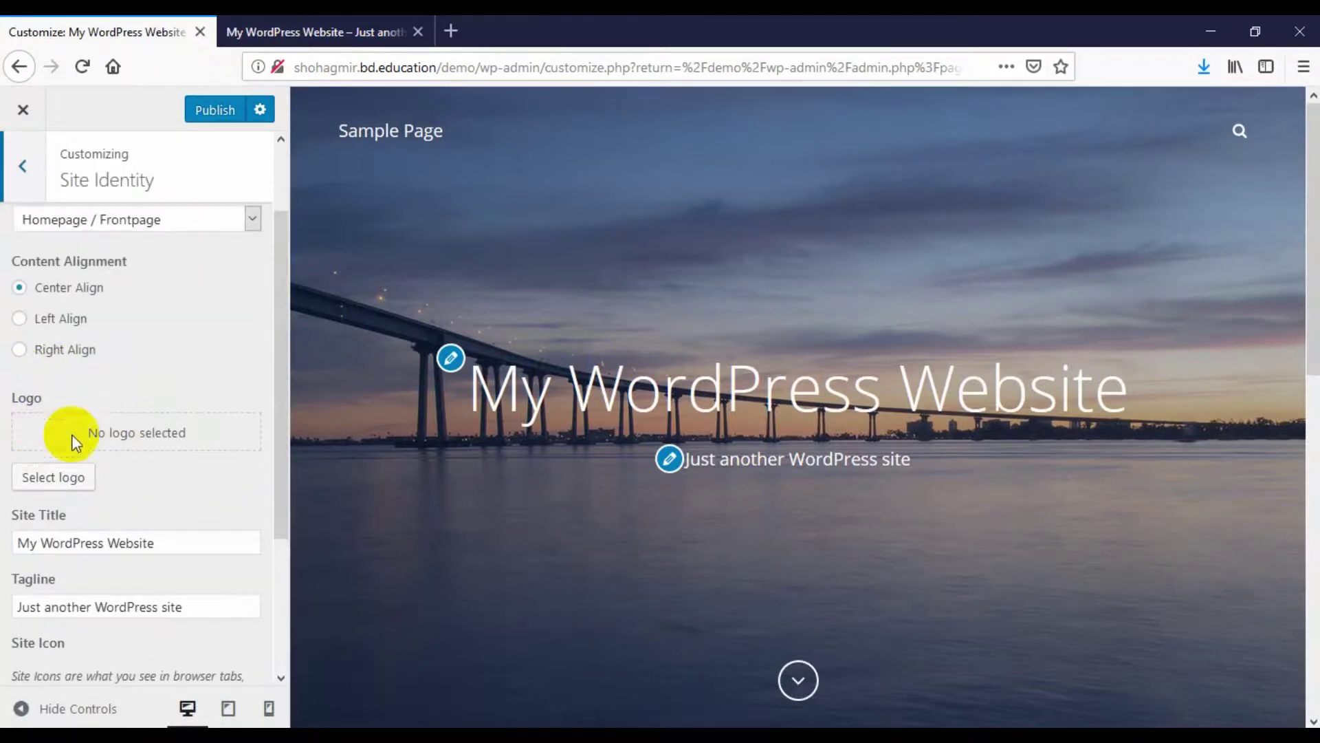
pyautogui.scroll(-3, 35, 436)
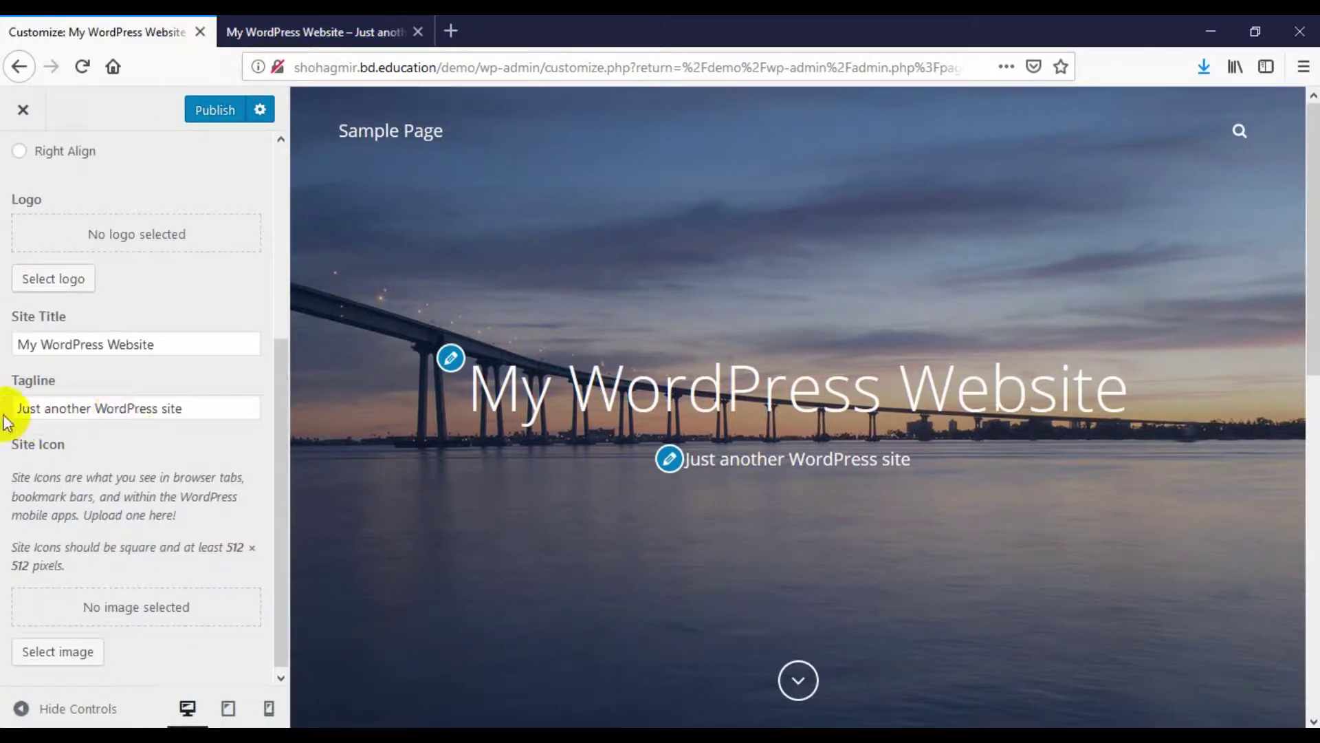
pyautogui.scroll(-1, 91, 463)
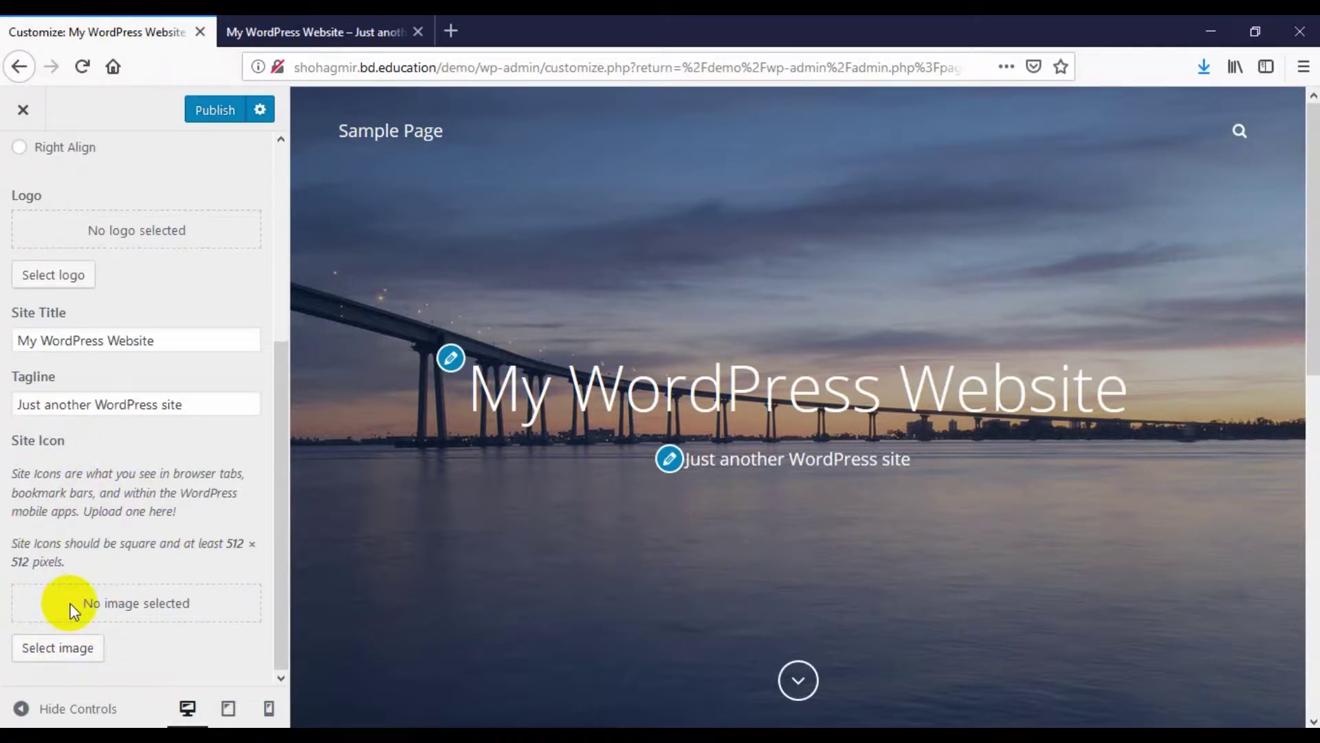
pyautogui.scroll(4, 72, 609)
pyautogui.scroll(-3, 114, 554)
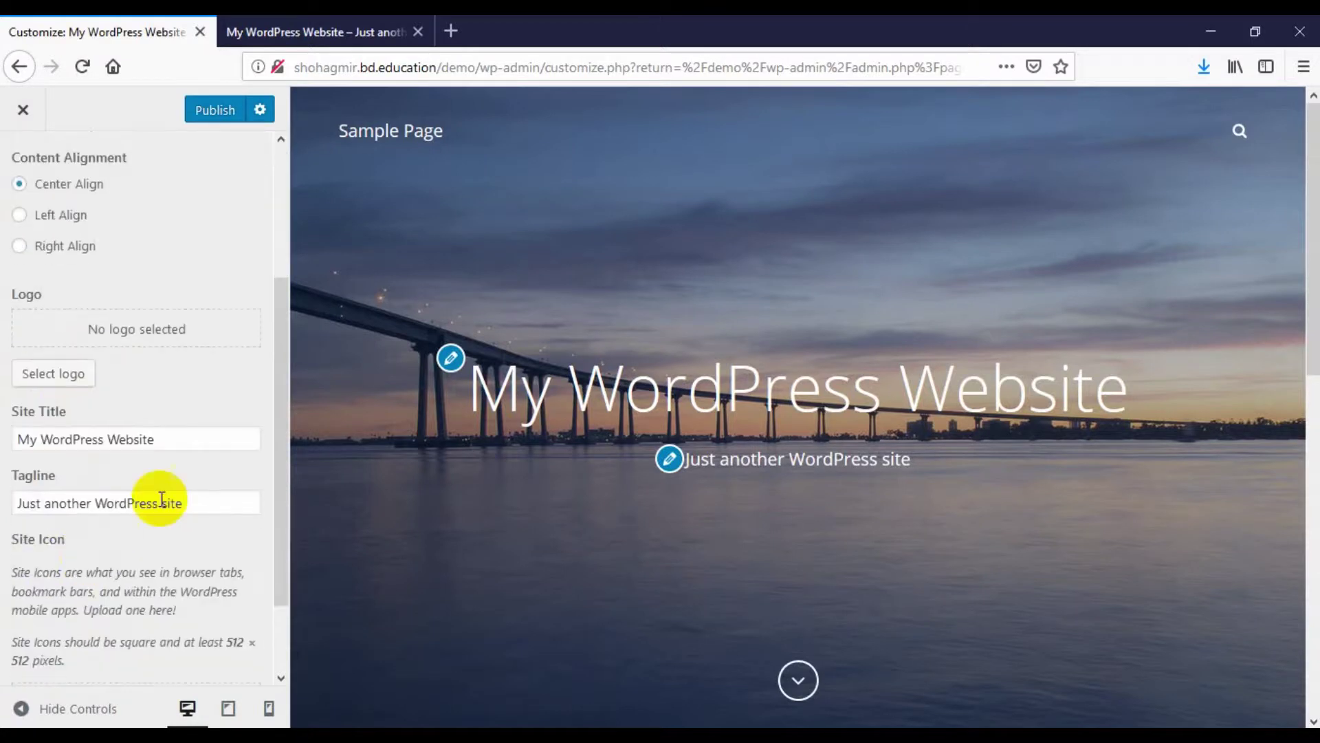
# - Set the site title to "My Personal Website" and the tagline to "Know about me in details"
pyautogui.moveTo(163, 438); pyautogui.dragTo(10, 444)
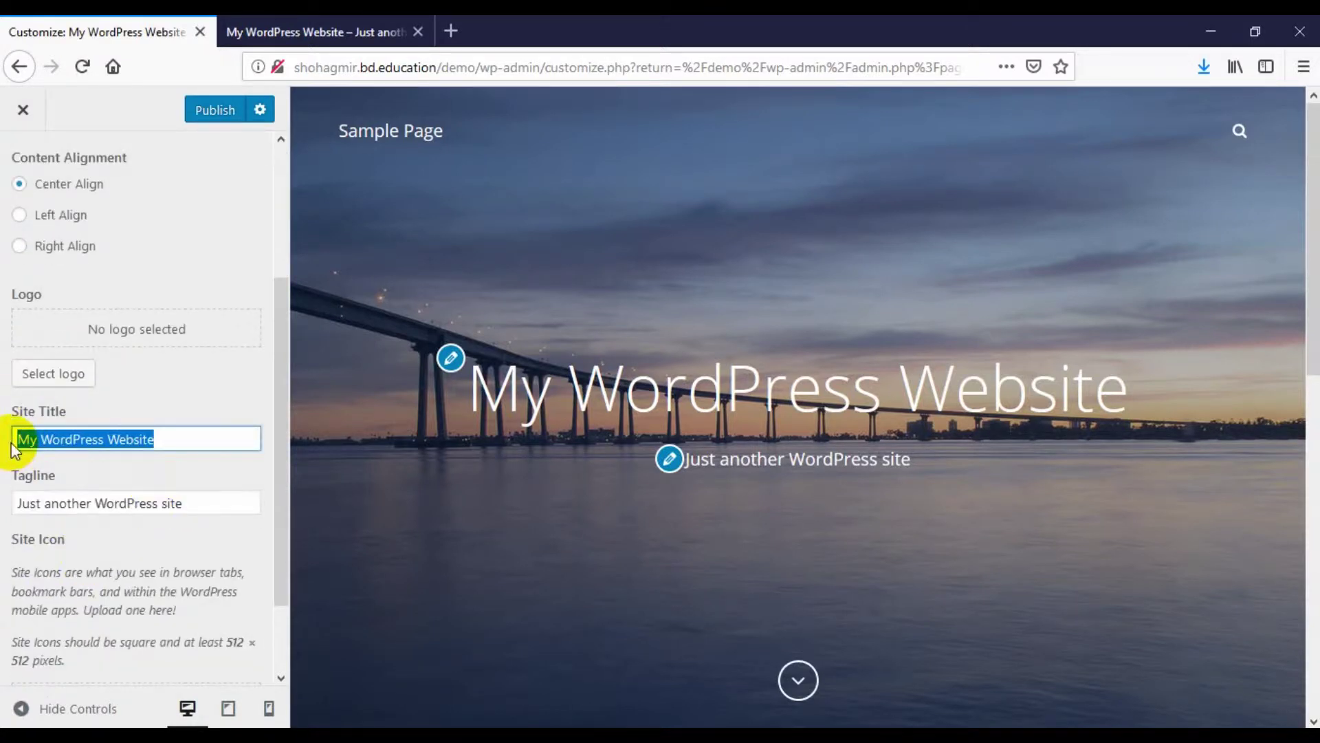
pyautogui.press('BackSpace')
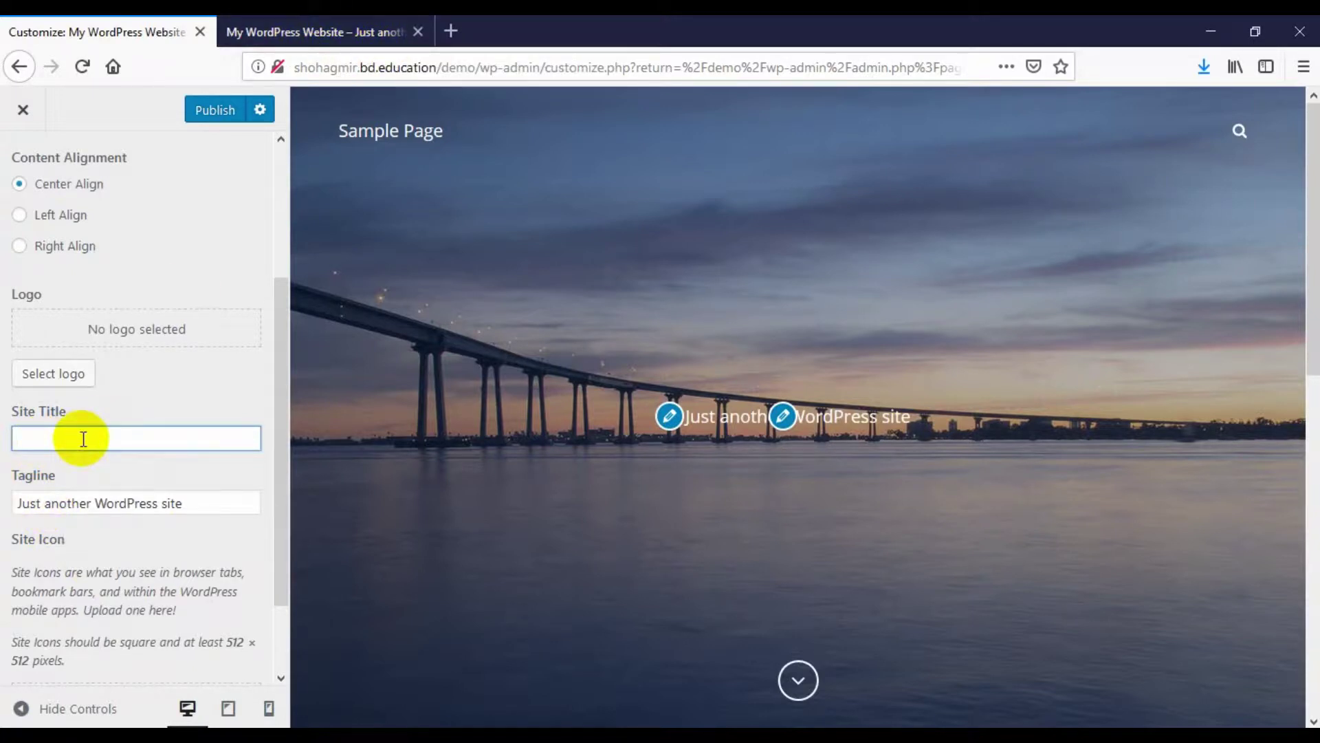
pyautogui.write('My Personal ')
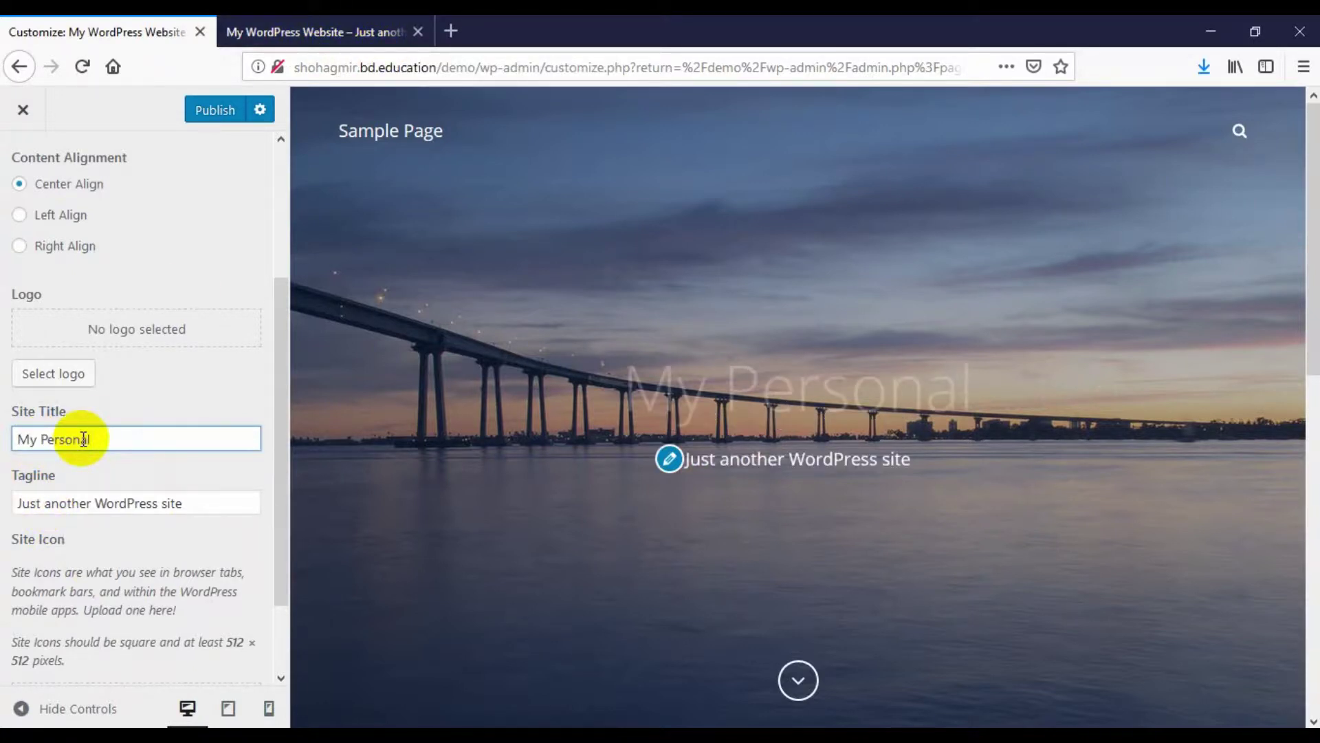
pyautogui.write('Website')
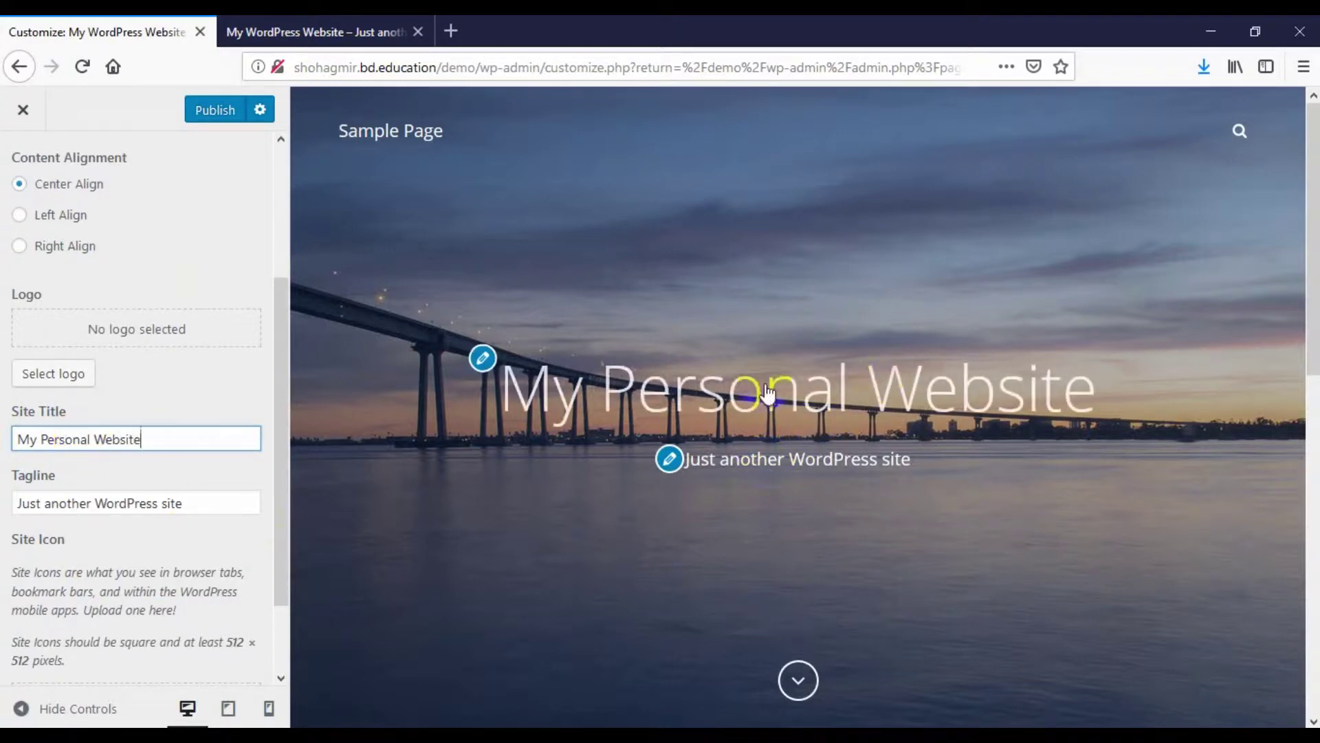
pyautogui.moveTo(183, 503); pyautogui.dragTo(17, 505)
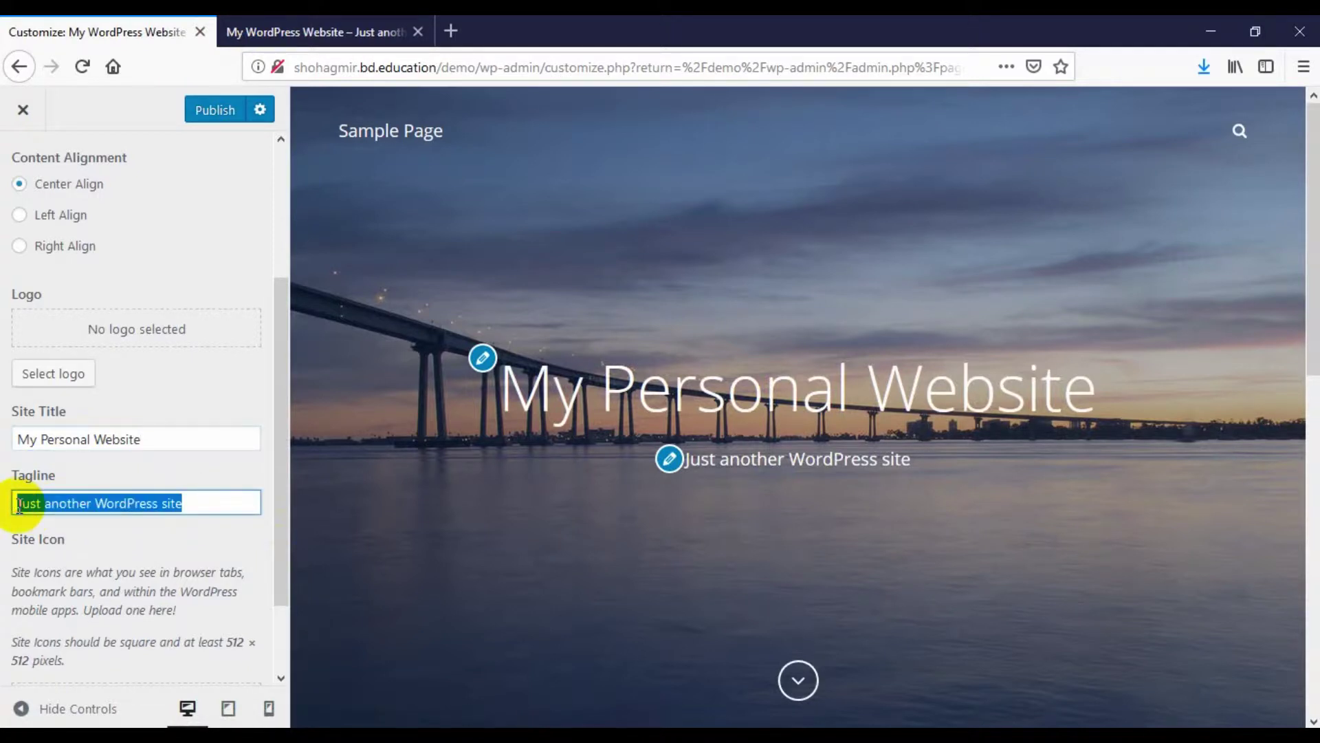
pyautogui.write('Know about me in details')
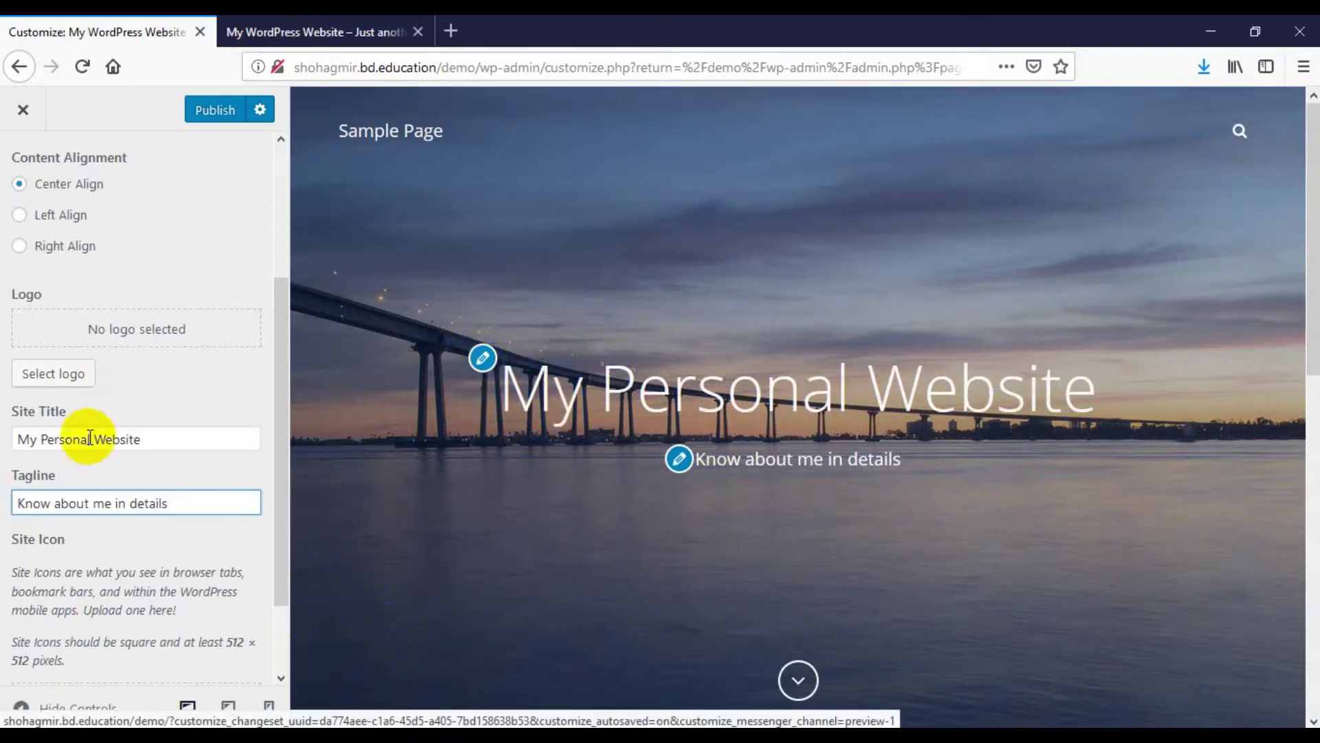
# - Upload a portrait JPG from the Desktop to the media library for the site logo
pyautogui.click(53, 380)
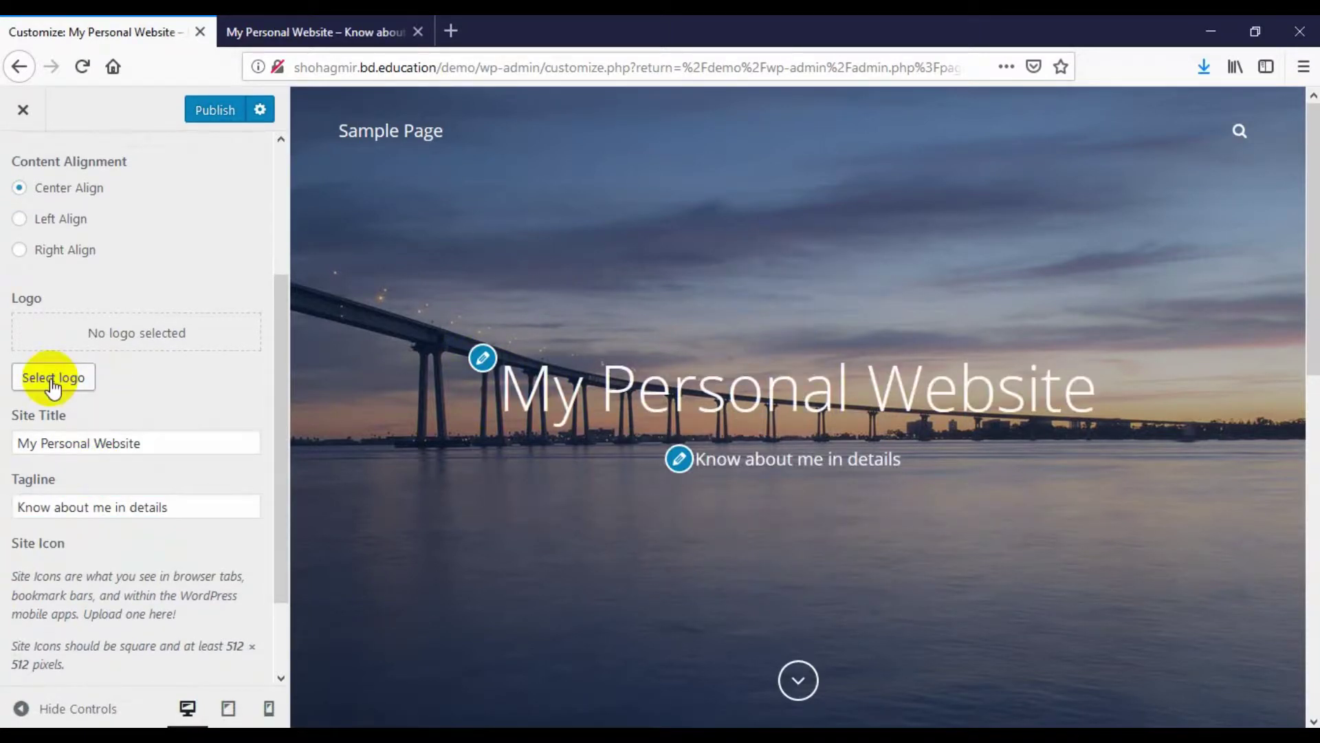
pyautogui.click(52, 380)
pyautogui.click(80, 183)
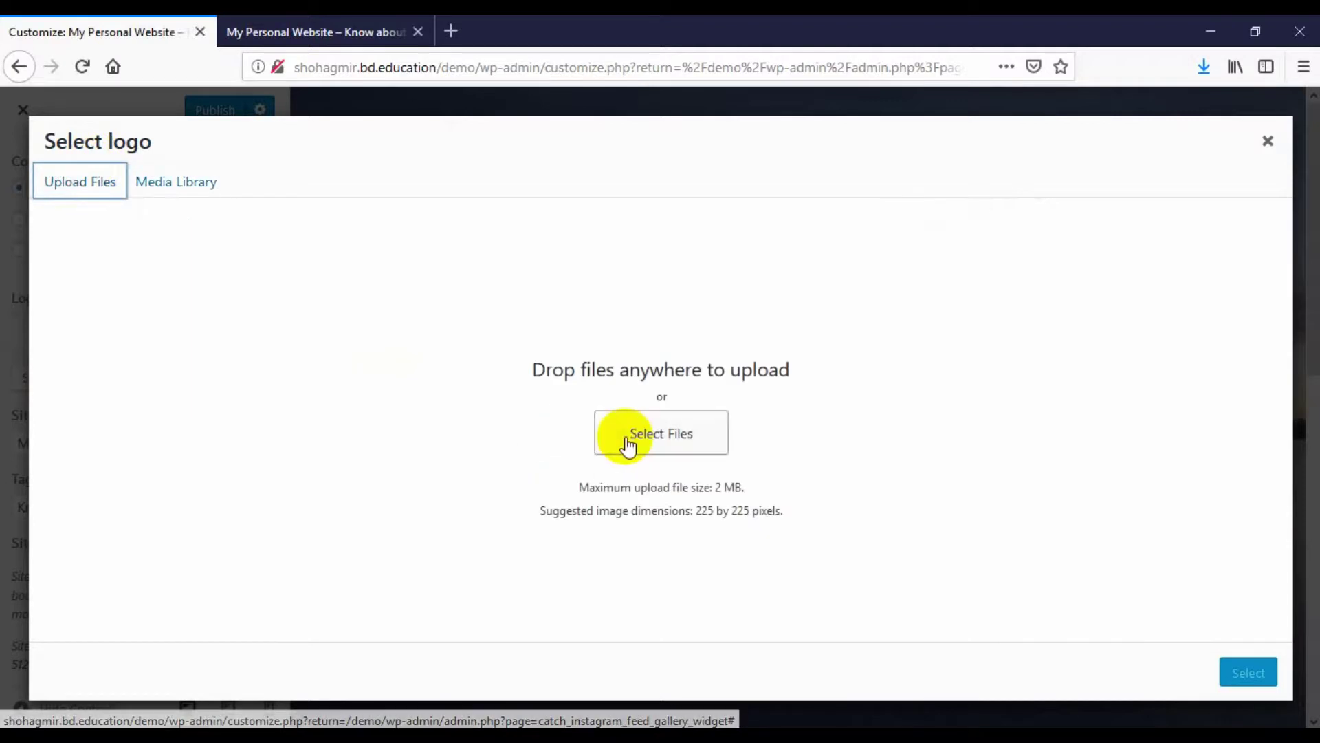
pyautogui.click(628, 446)
pyautogui.scroll(-5, 413, 291)
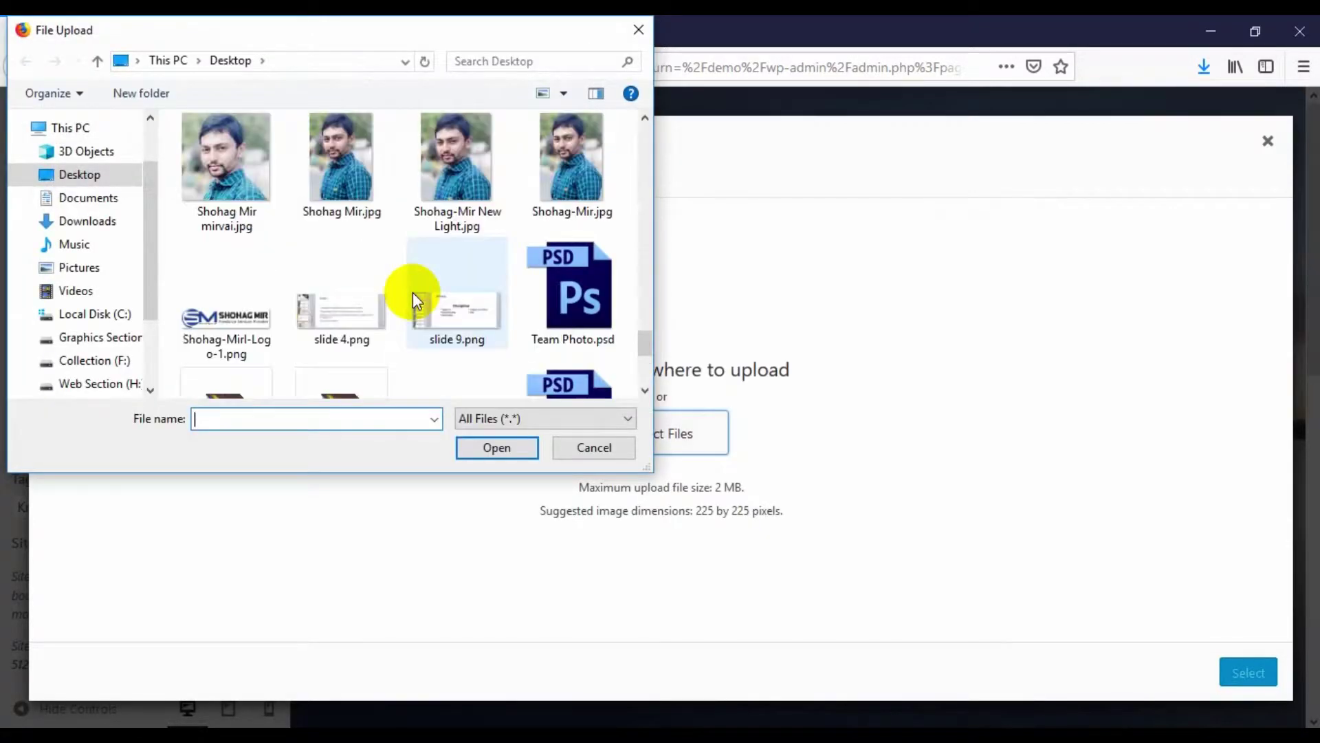
pyautogui.click(335, 168)
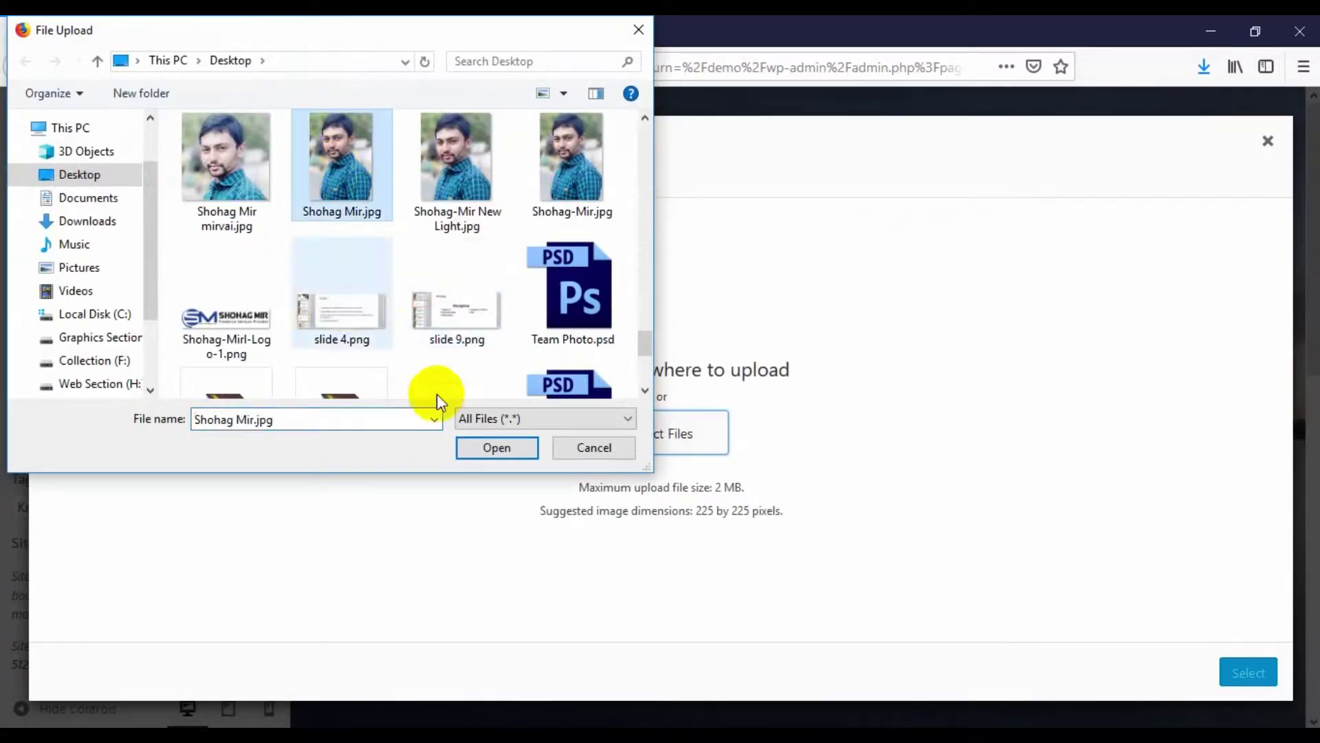
pyautogui.click(496, 447)
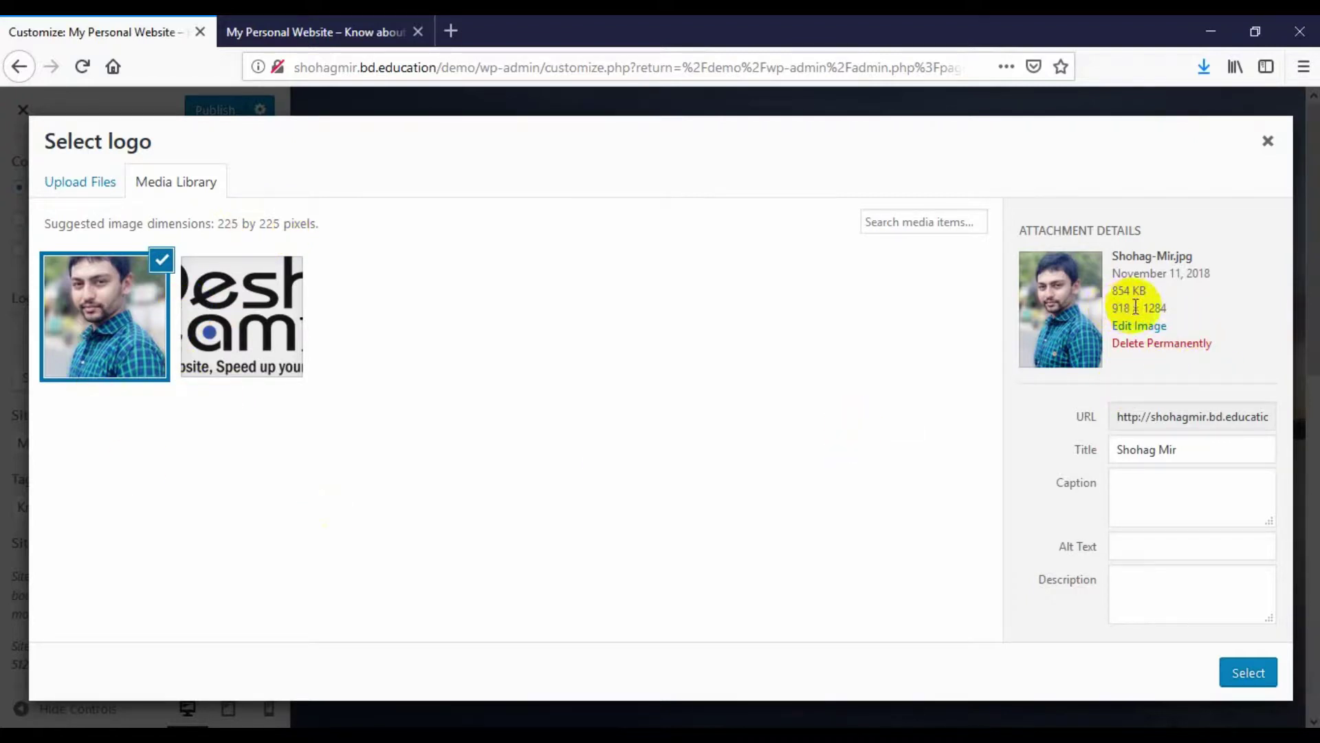
# - Choose the uploaded portrait as the logo and crop it to a square with the crop area moved up over the head
pyautogui.click(1246, 674)
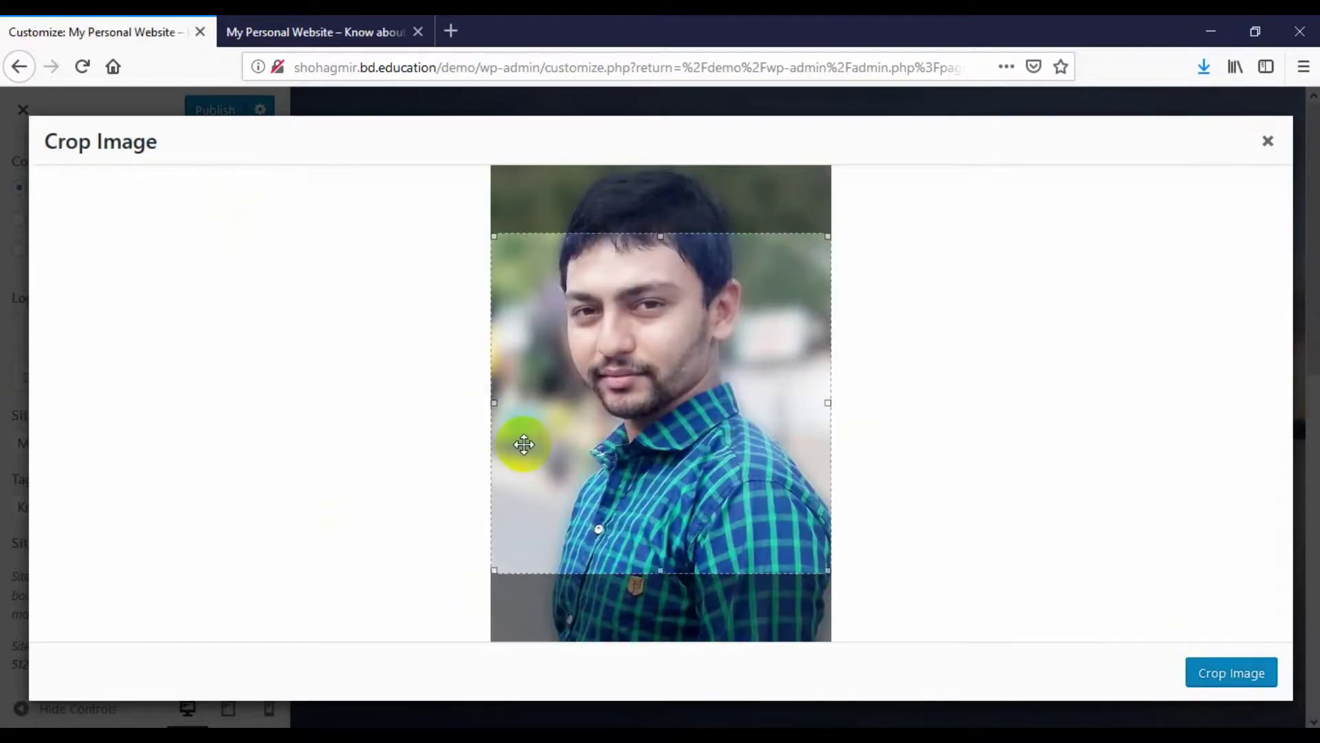
pyautogui.moveTo(619, 374); pyautogui.dragTo(625, 335)
pyautogui.click(1241, 676)
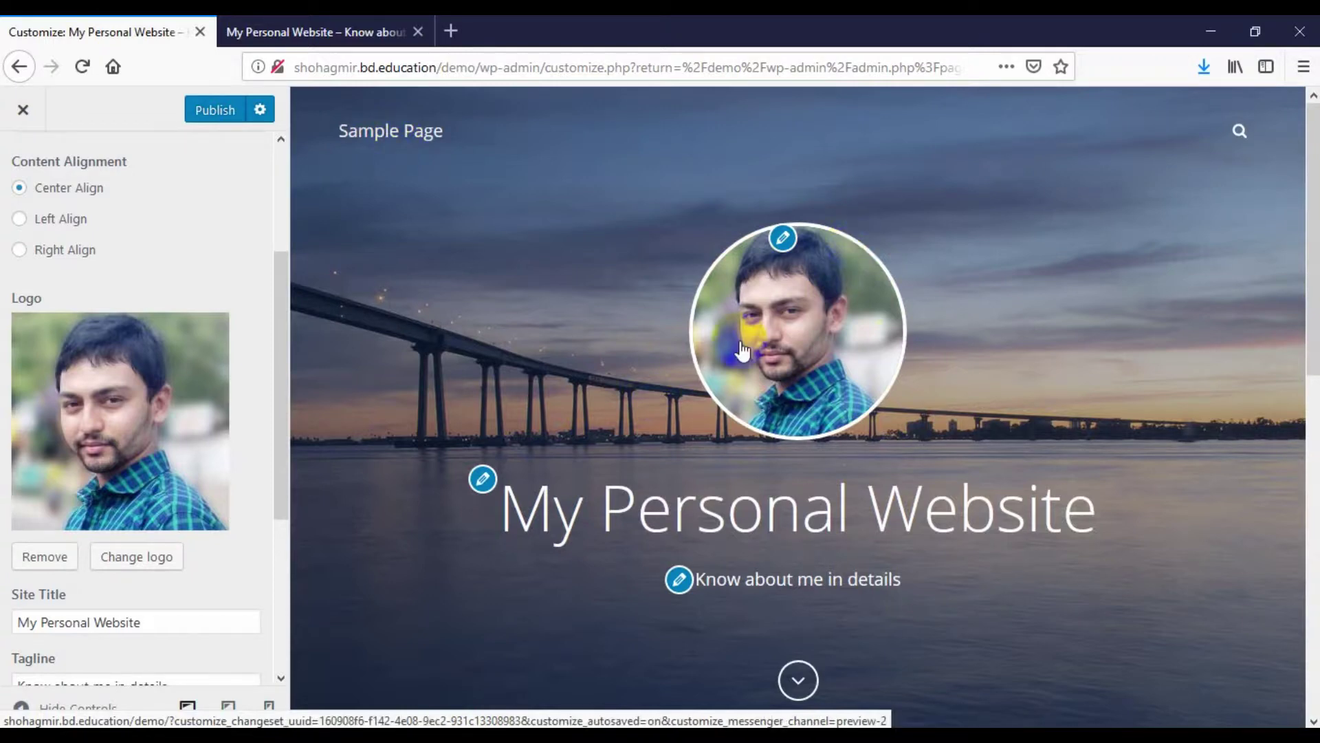
# - Check the new logo, title and tagline in the page preview, and publish the customizer changes
pyautogui.scroll(-4, 636, 428)
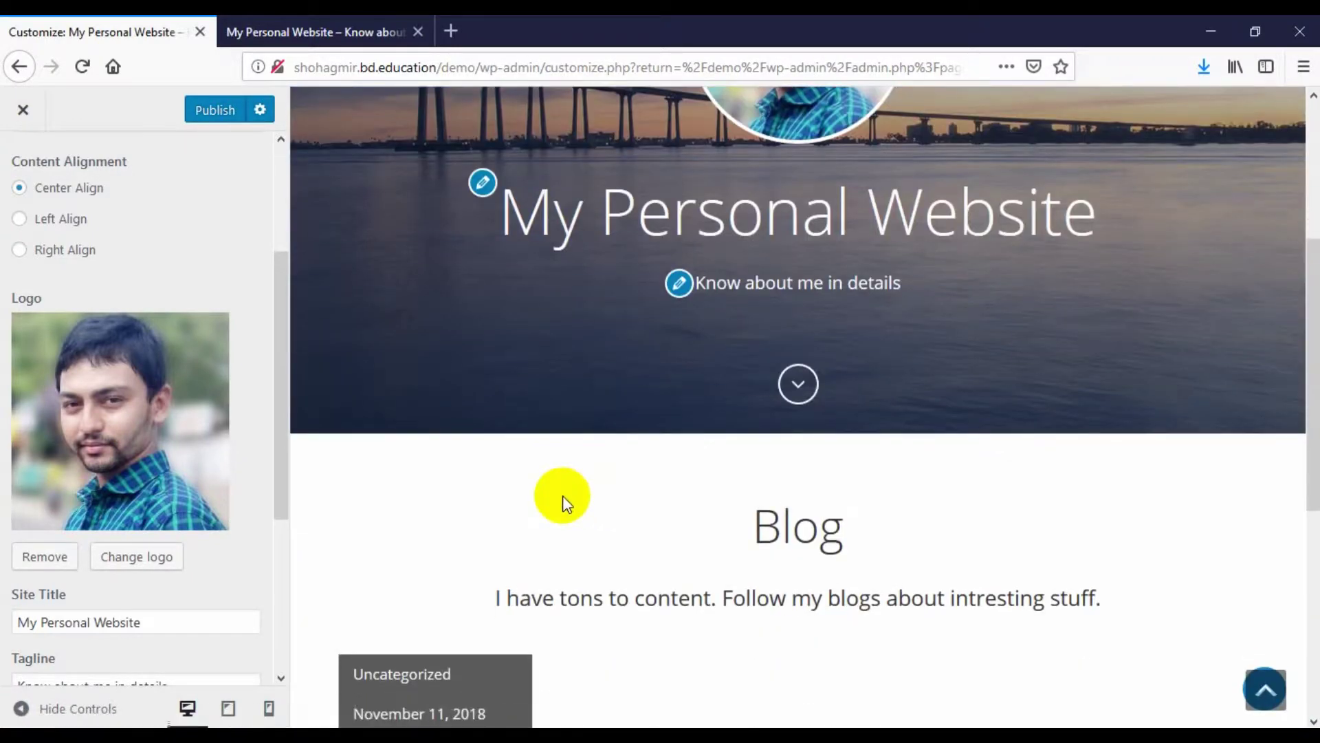
pyautogui.scroll(4, 560, 495)
pyautogui.scroll(-5, 639, 448)
pyautogui.scroll(5, 639, 454)
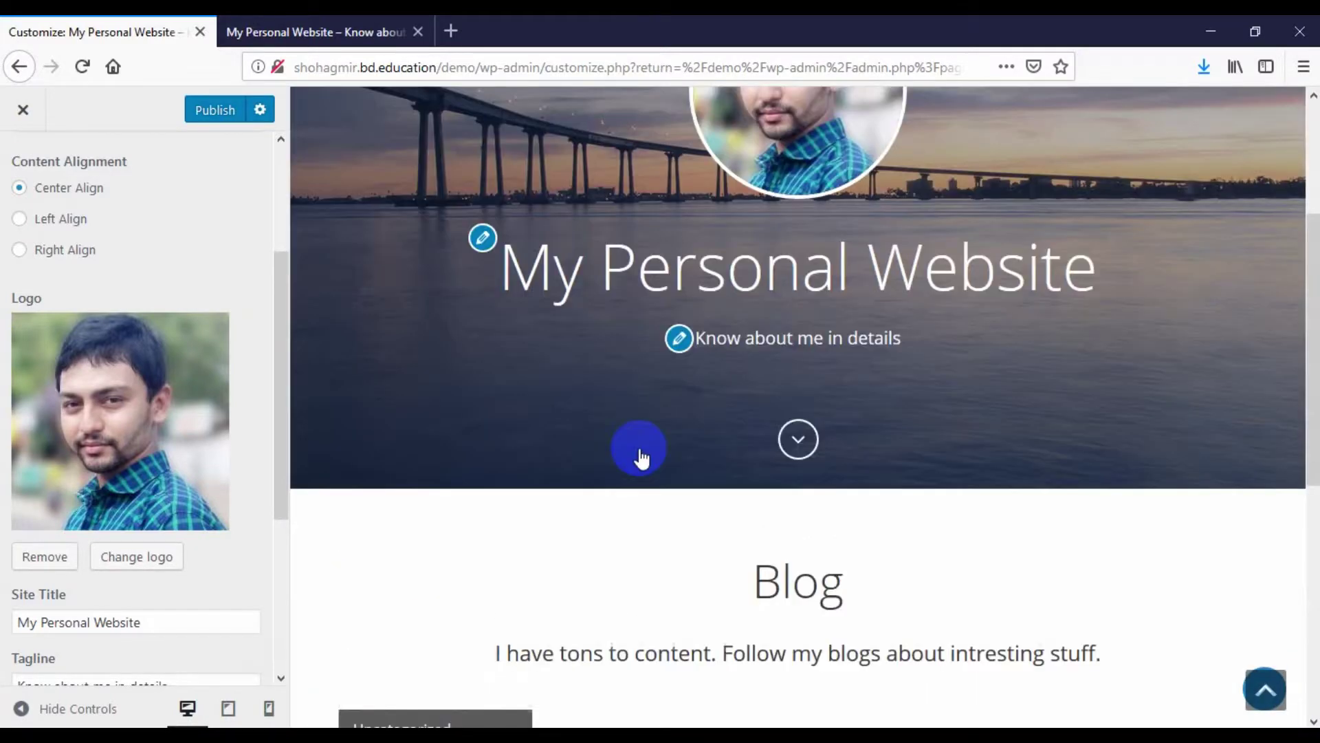
pyautogui.click(201, 121)
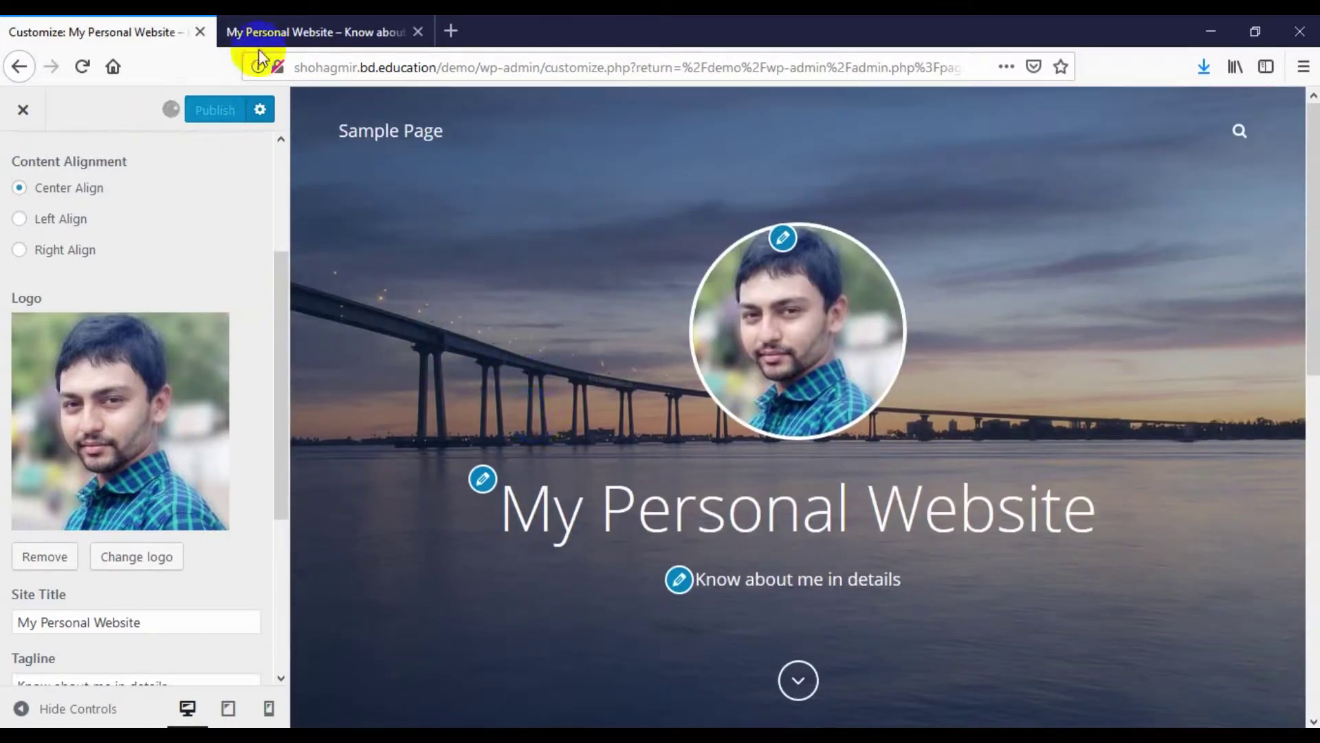
# - Check the published logo, title and tagline on the live home page, and return to the customizer
pyautogui.click(262, 32)
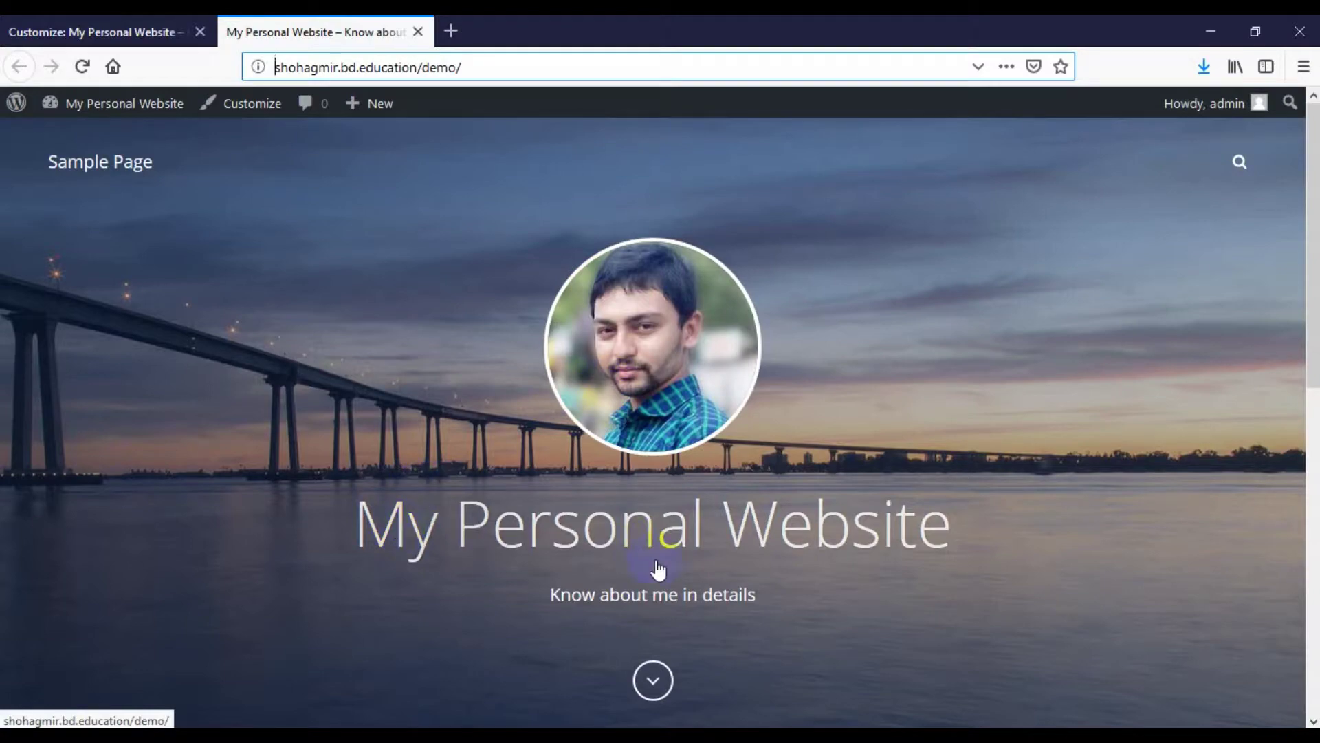
pyautogui.scroll(-2, 620, 609)
pyautogui.scroll(-2, 621, 609)
pyautogui.scroll(5, 374, 551)
pyautogui.hotkey('ctrl', 'pageup')
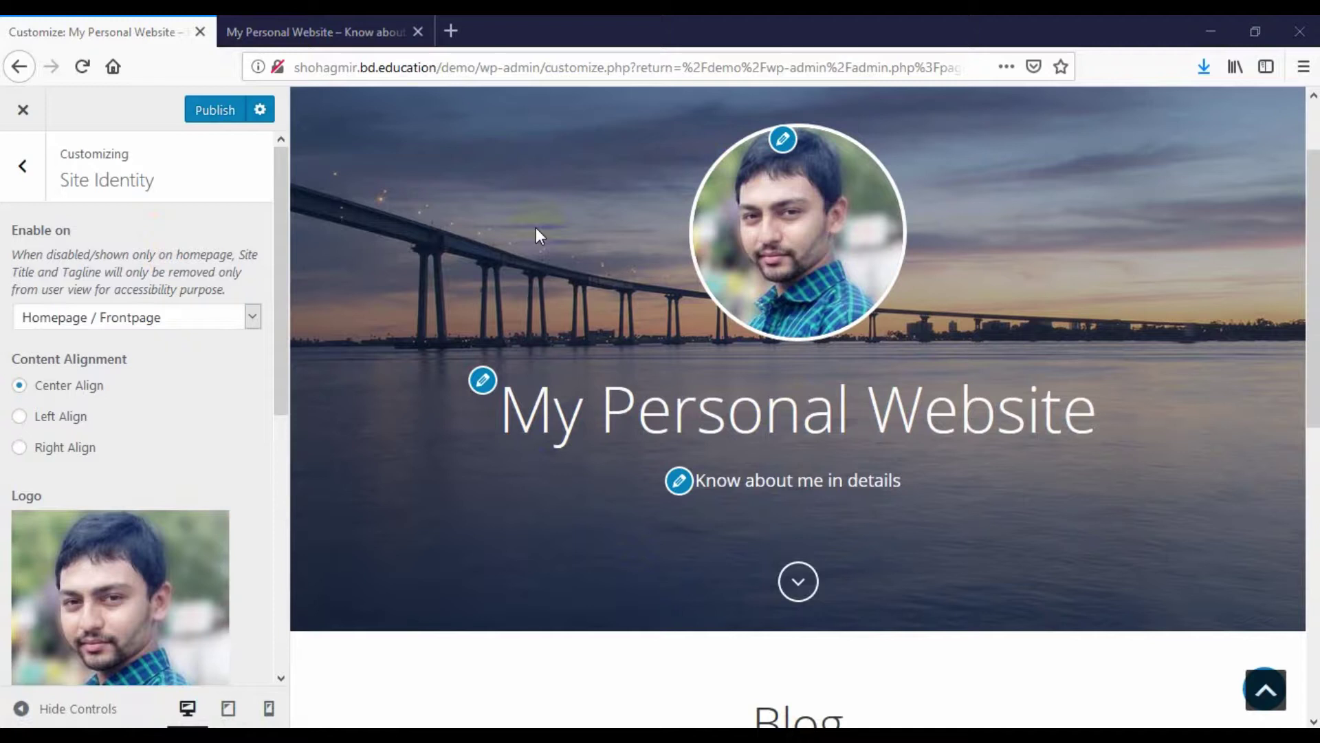
# - Leave the site identity settings, open the Header Media settings and hide the current bridge header image
pyautogui.click(25, 181)
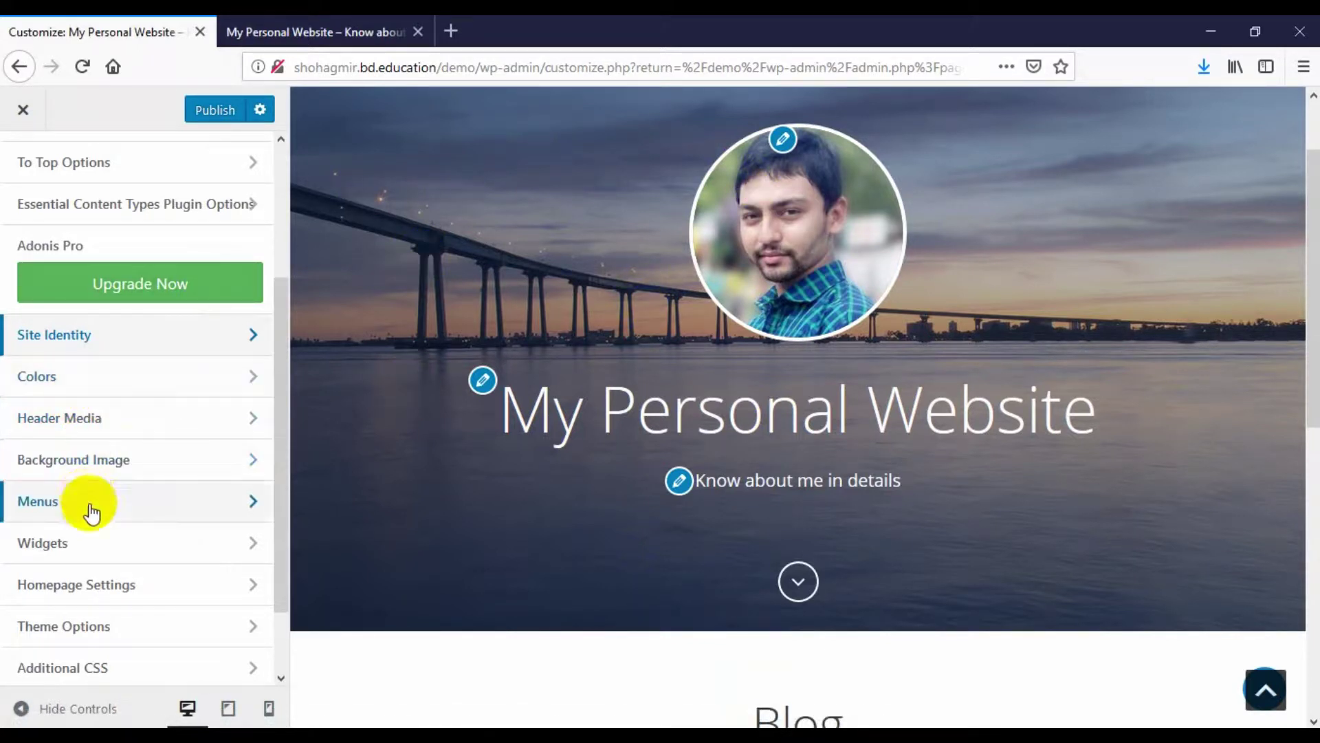
pyautogui.scroll(3, 396, 224)
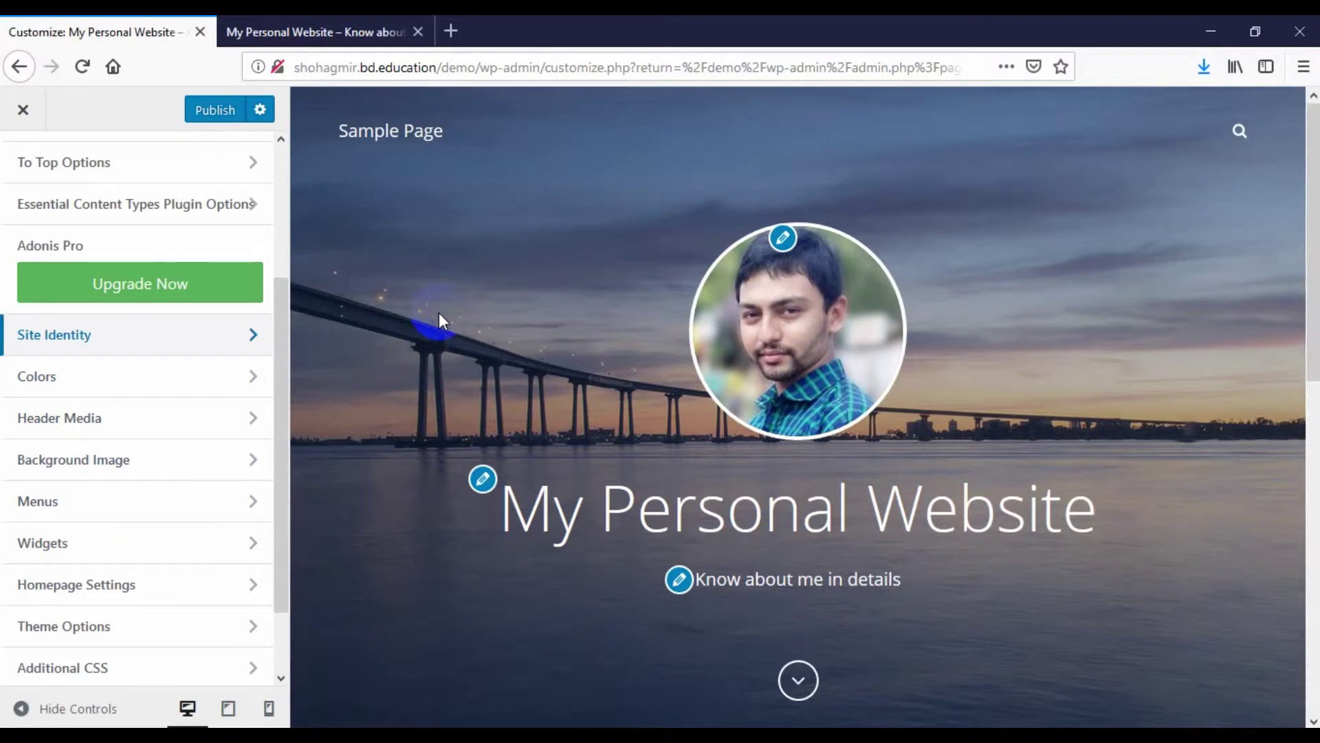
pyautogui.scroll(-3, 439, 314)
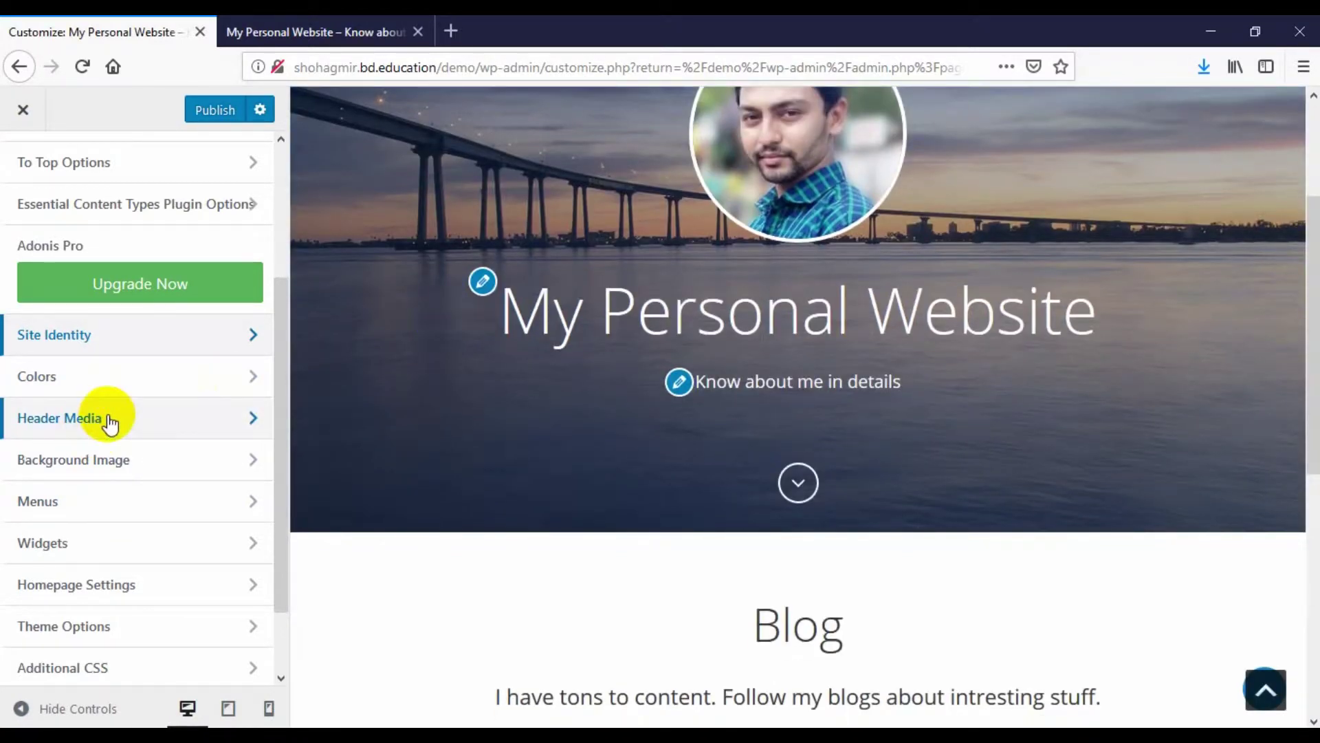
pyautogui.click(150, 419)
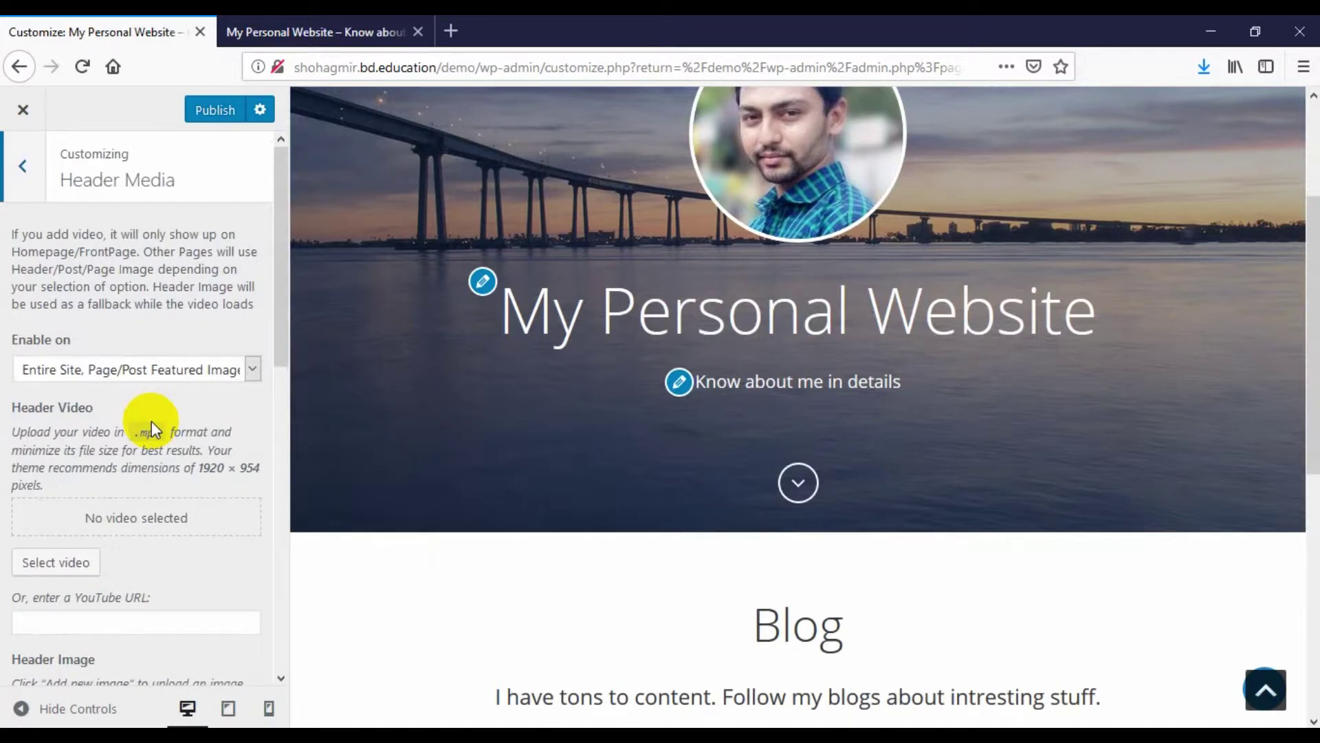
pyautogui.scroll(-5, 151, 423)
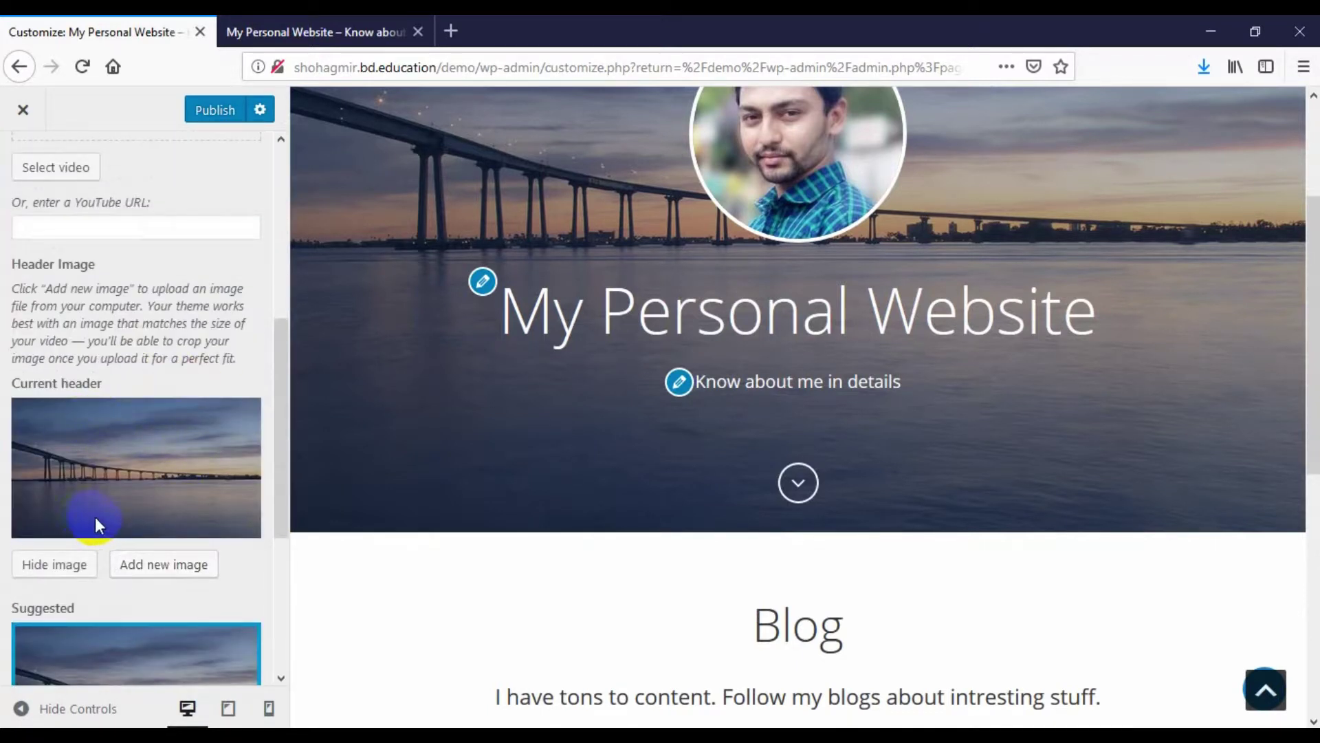
pyautogui.scroll(-4, 117, 485)
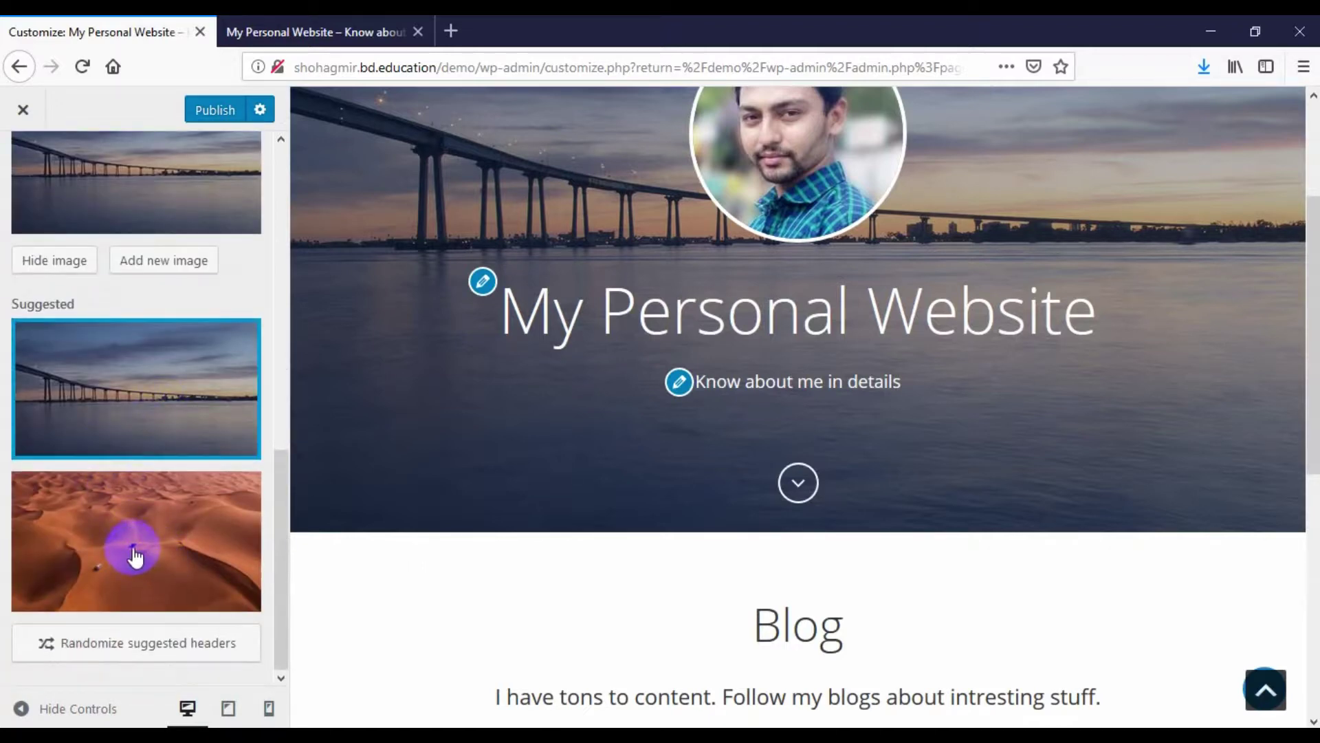
pyautogui.scroll(4, 136, 548)
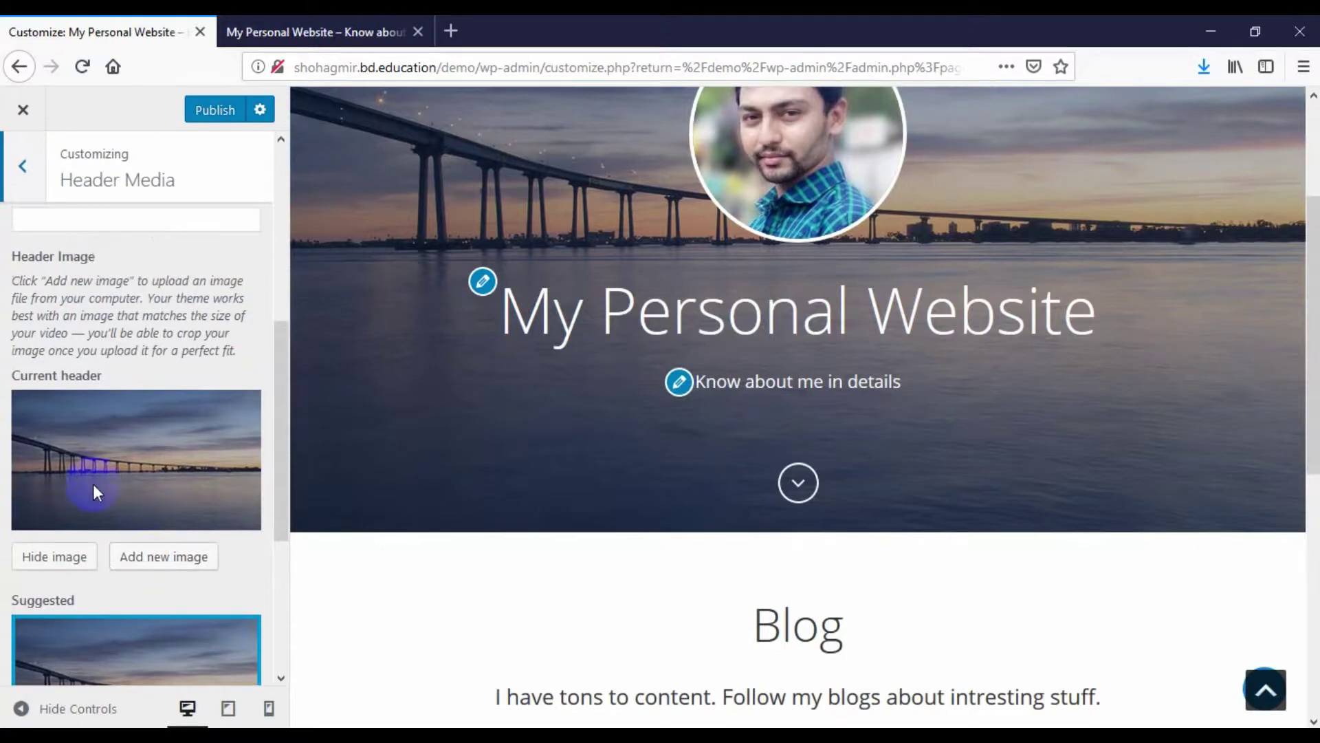
pyautogui.scroll(-3, 20, 421)
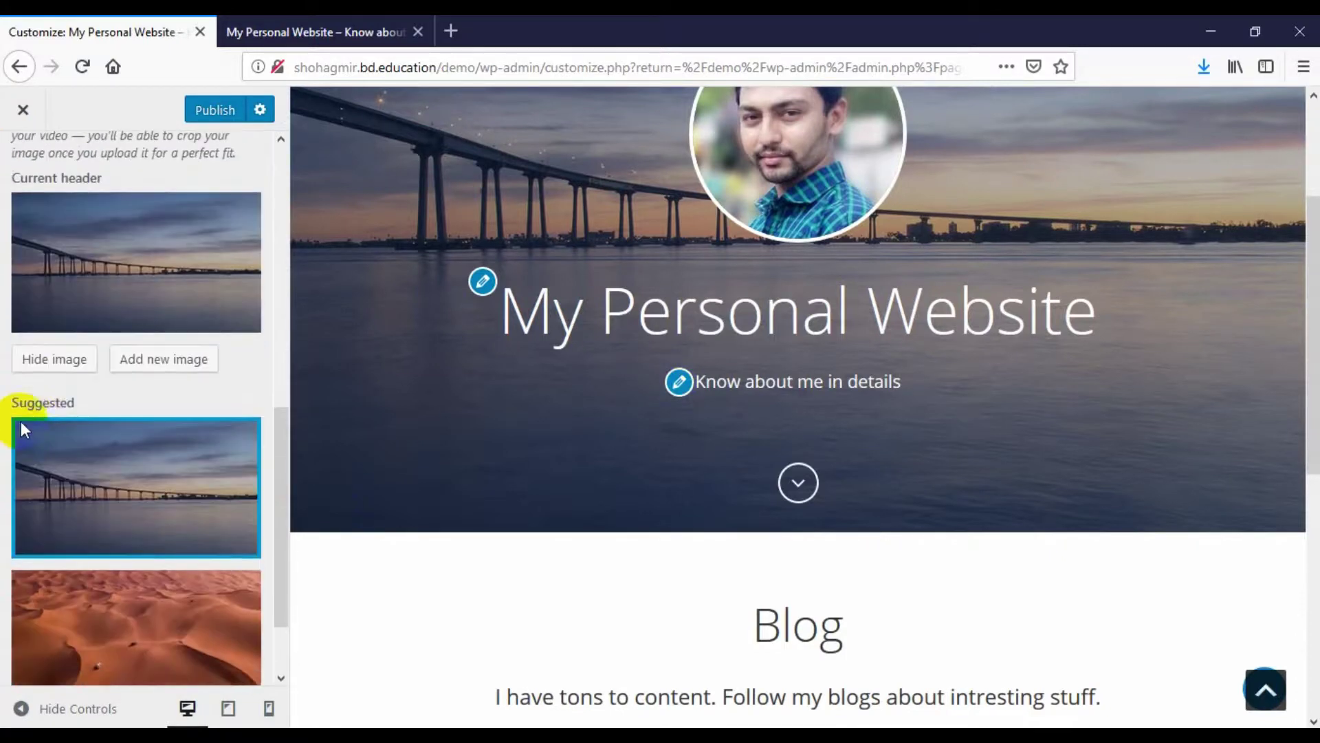
pyautogui.click(45, 367)
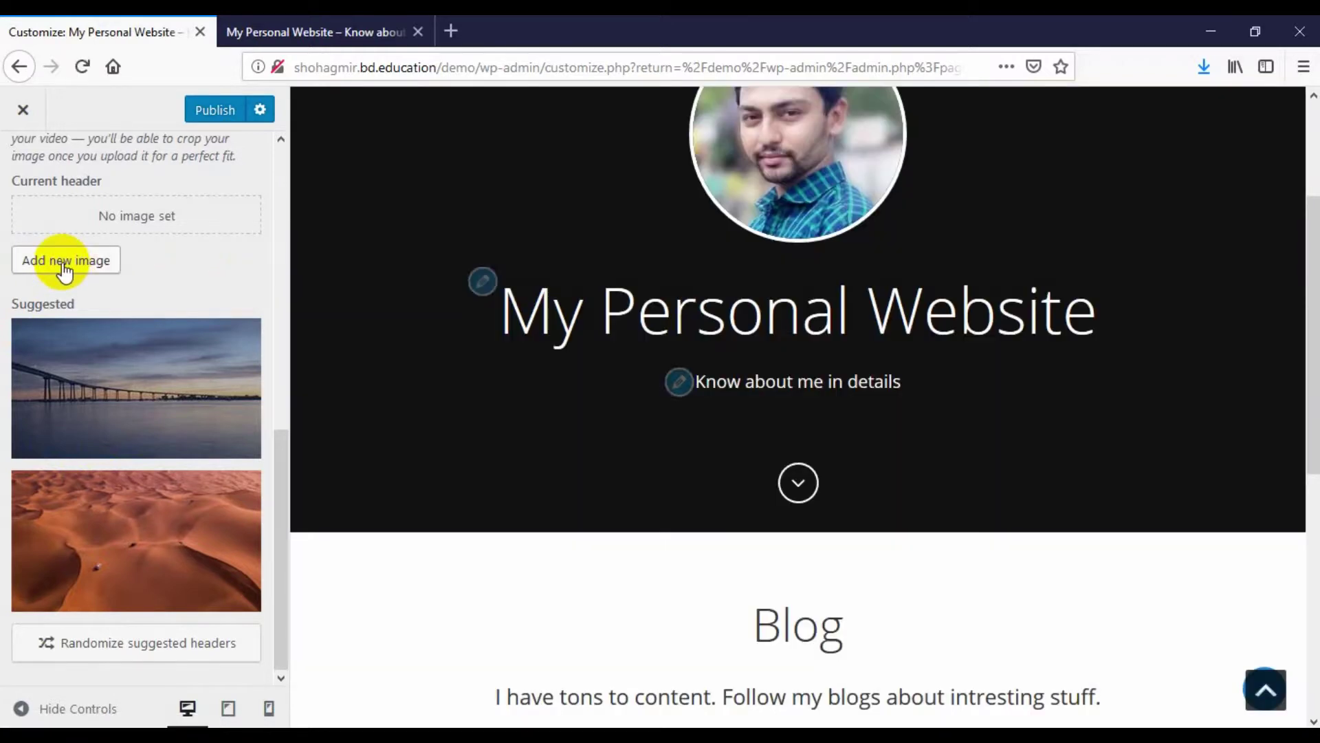
# - Upload adobe-photoshop-apple-books-567591.jpg from the computer to the media library as a new header image
pyautogui.click(54, 467)
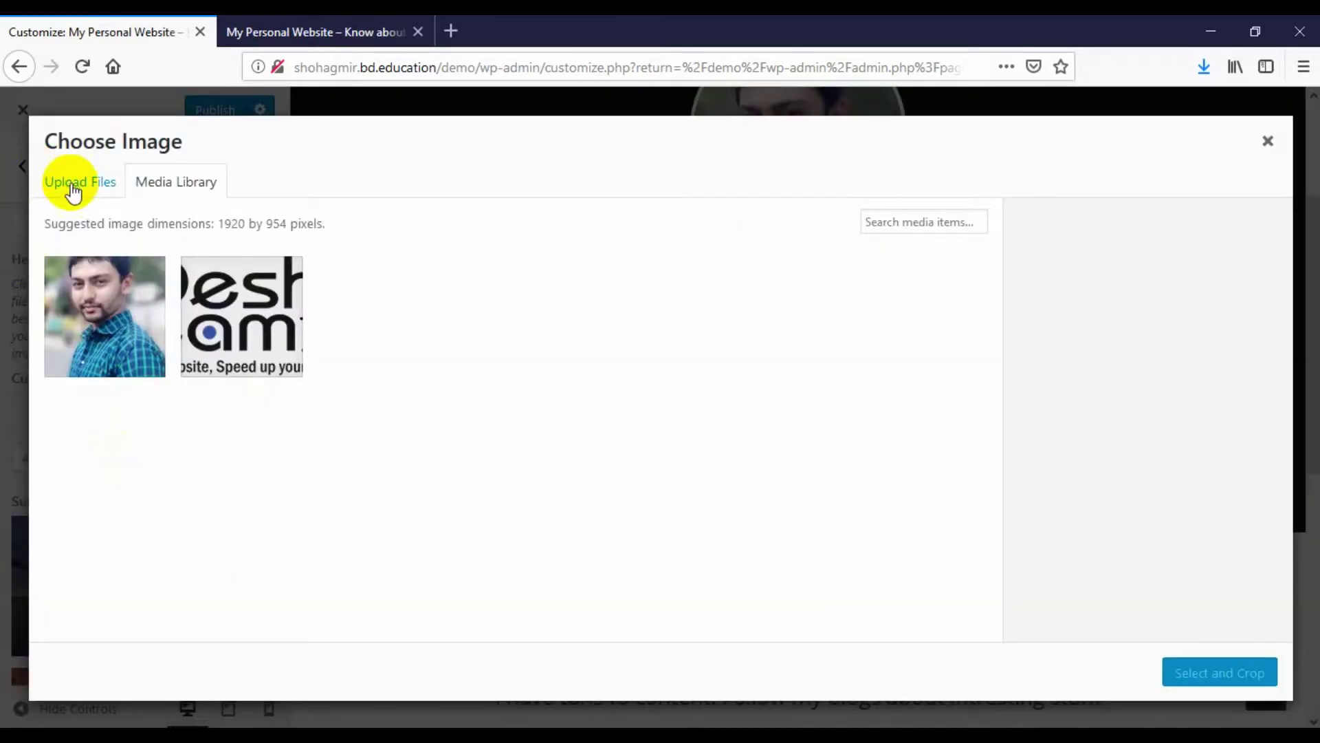
pyautogui.click(73, 189)
pyautogui.click(642, 450)
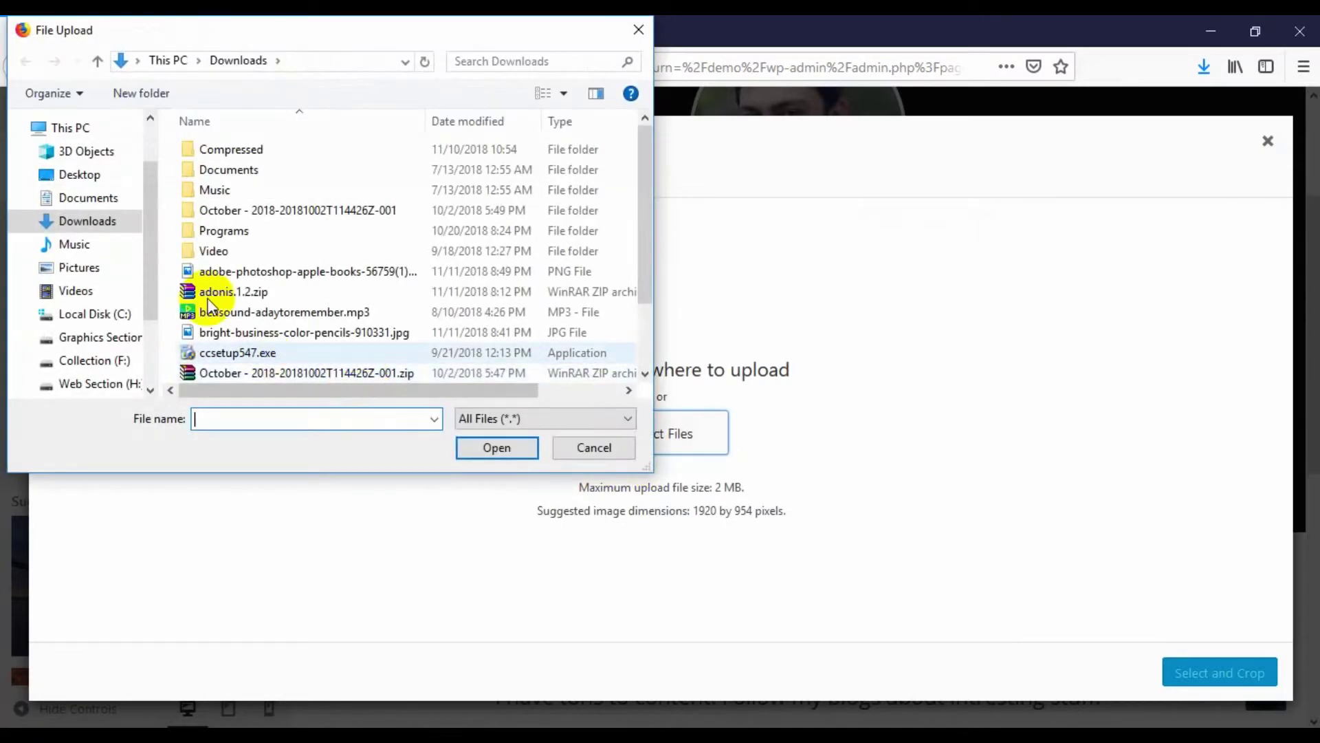
pyautogui.click(247, 271)
pyautogui.click(496, 452)
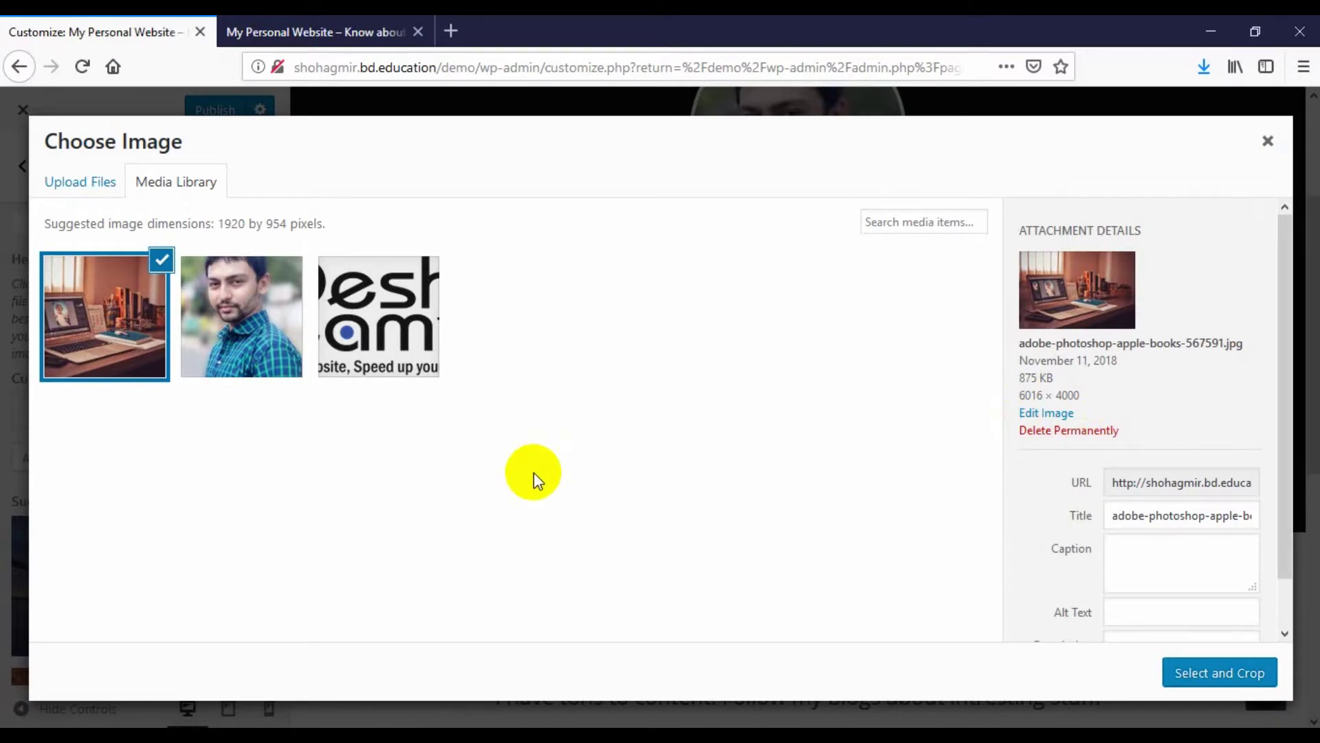
# - Examine the existing header area on the live home page for comparison with the uploaded laptop desk image
pyautogui.click(328, 17)
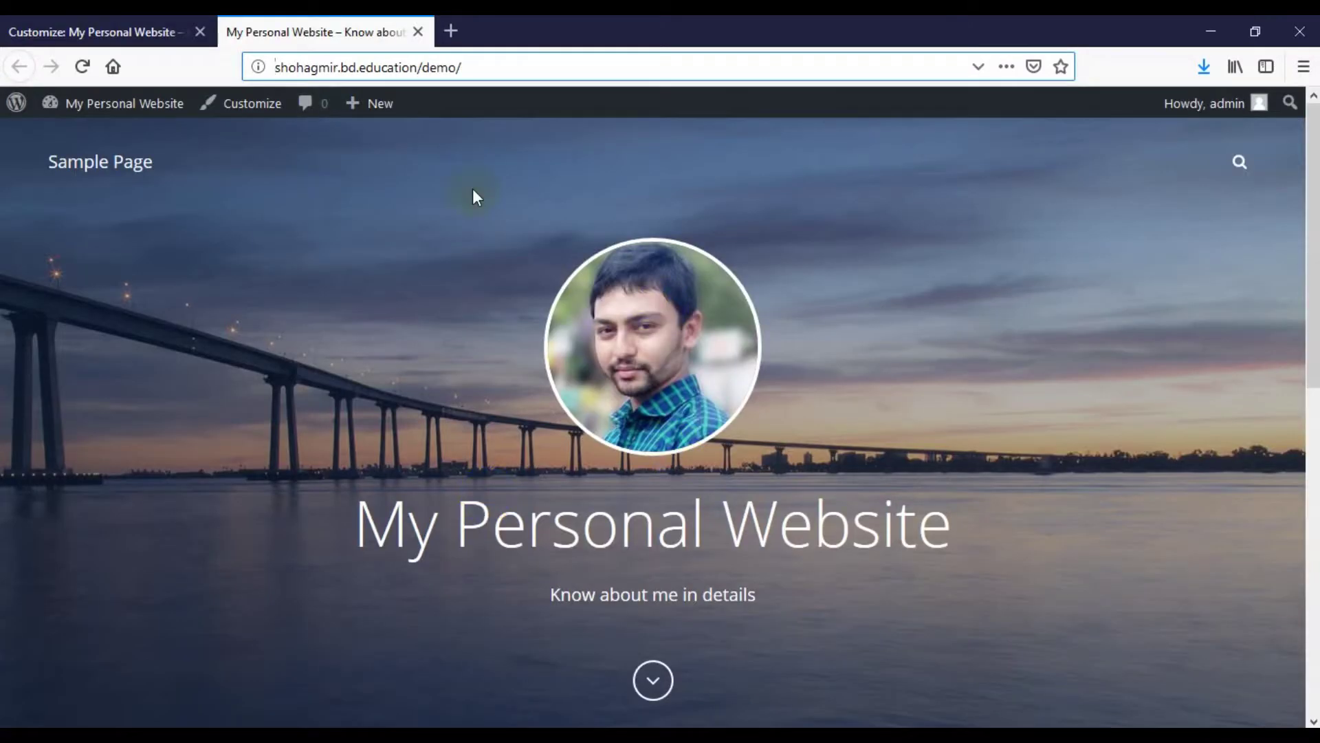
pyautogui.scroll(-4, 295, 433)
pyautogui.scroll(4, 323, 413)
pyautogui.click(109, 21)
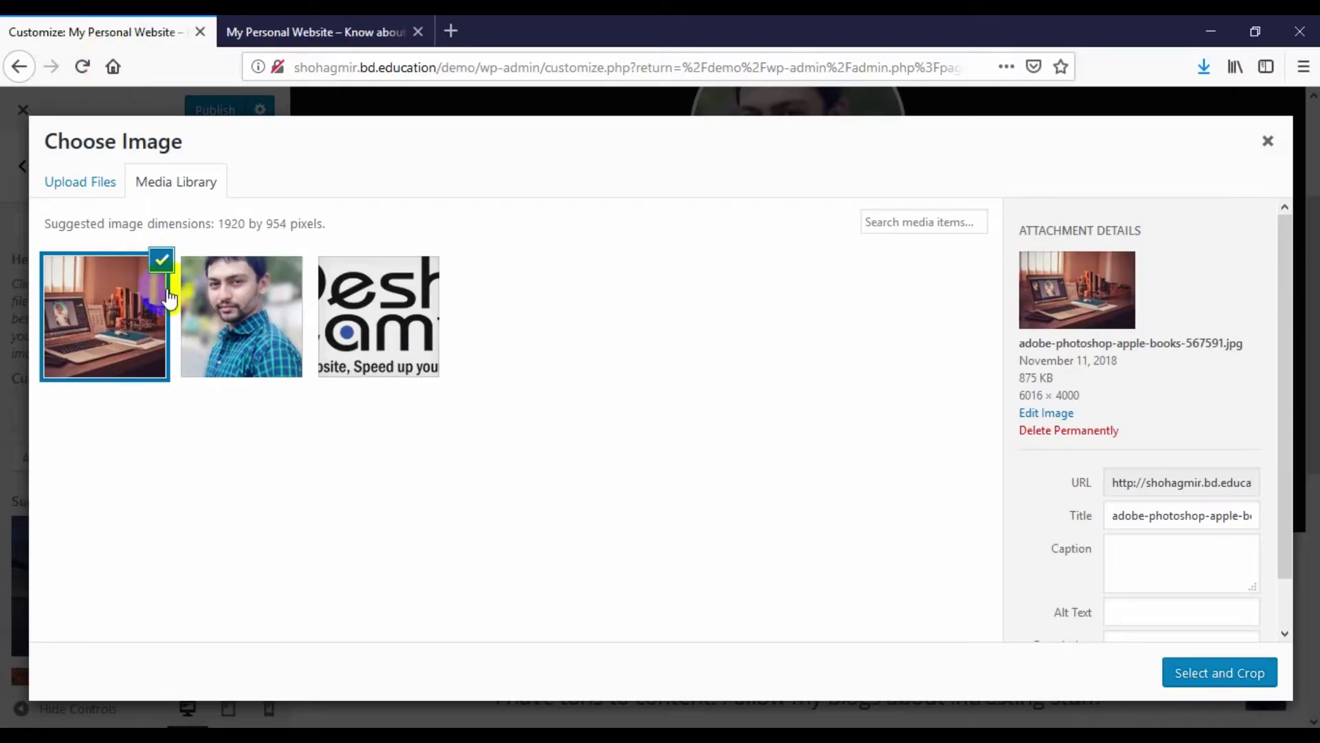
pyautogui.click(302, 28)
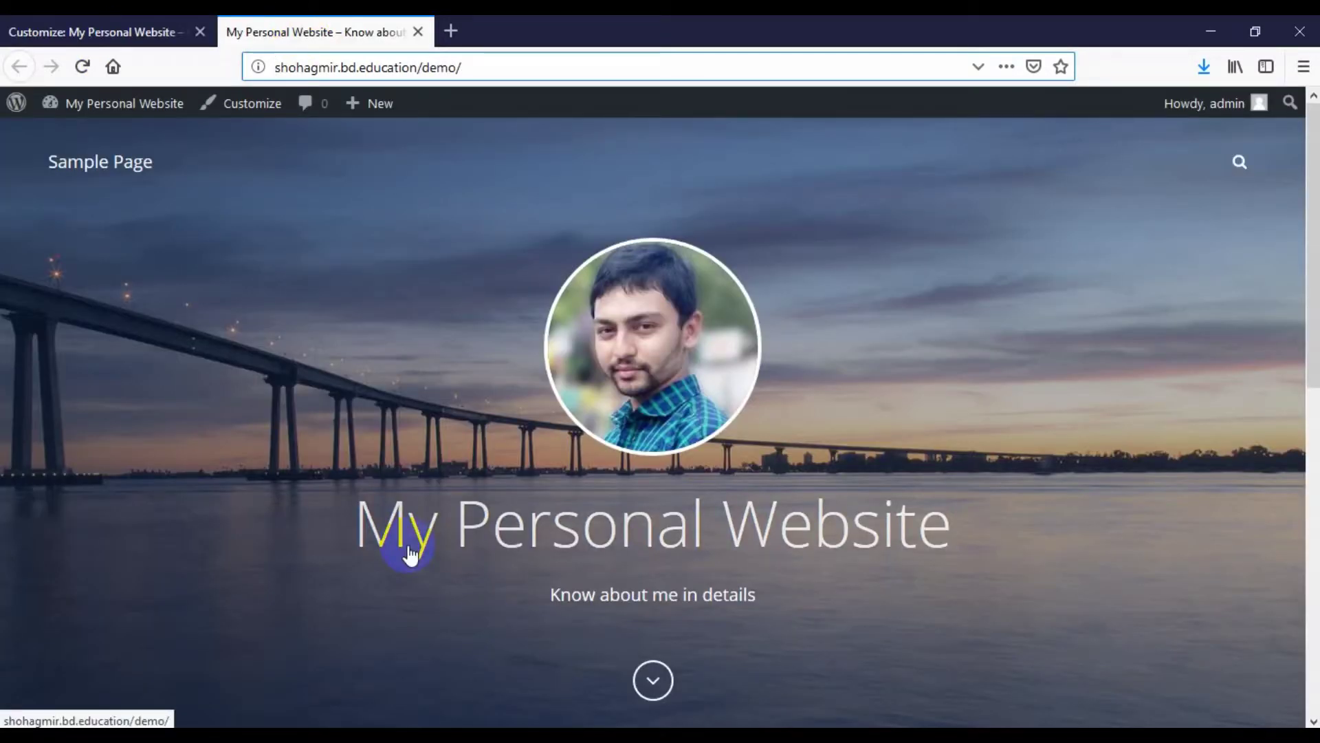
pyautogui.click(110, 31)
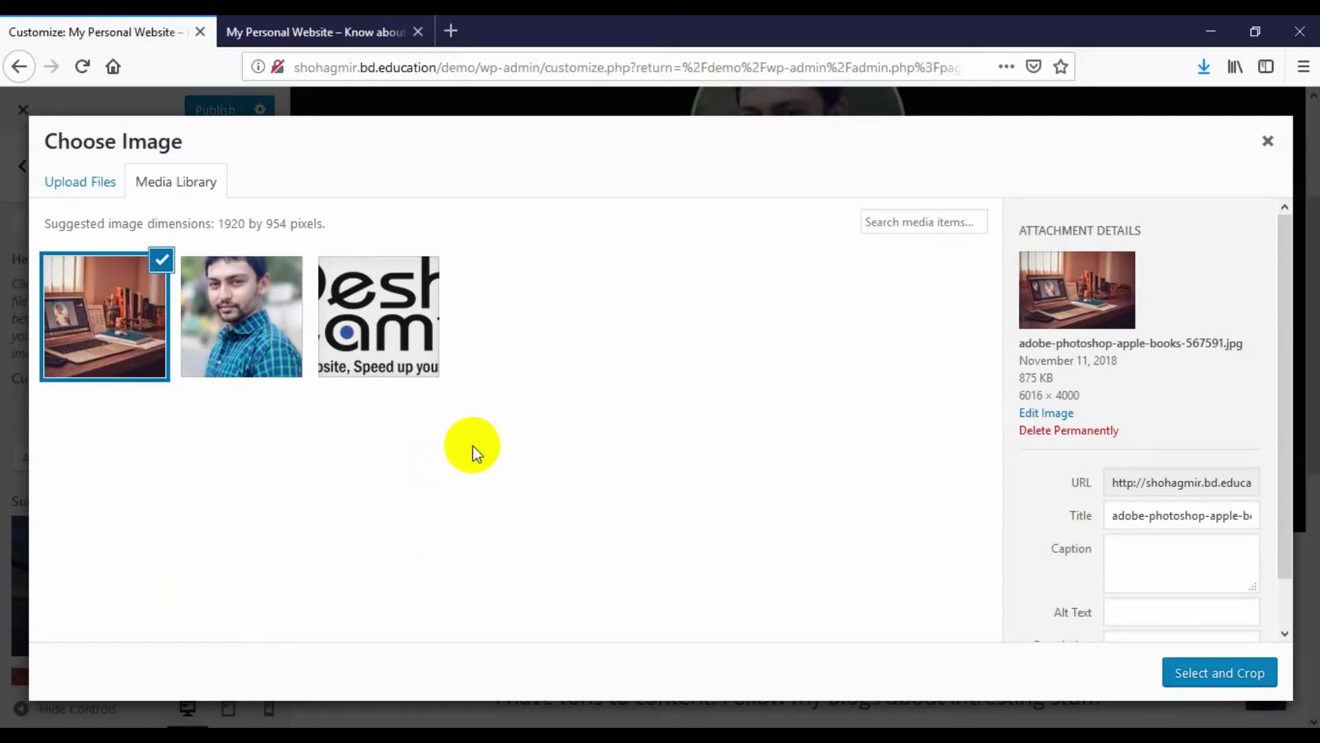
pyautogui.click(261, 27)
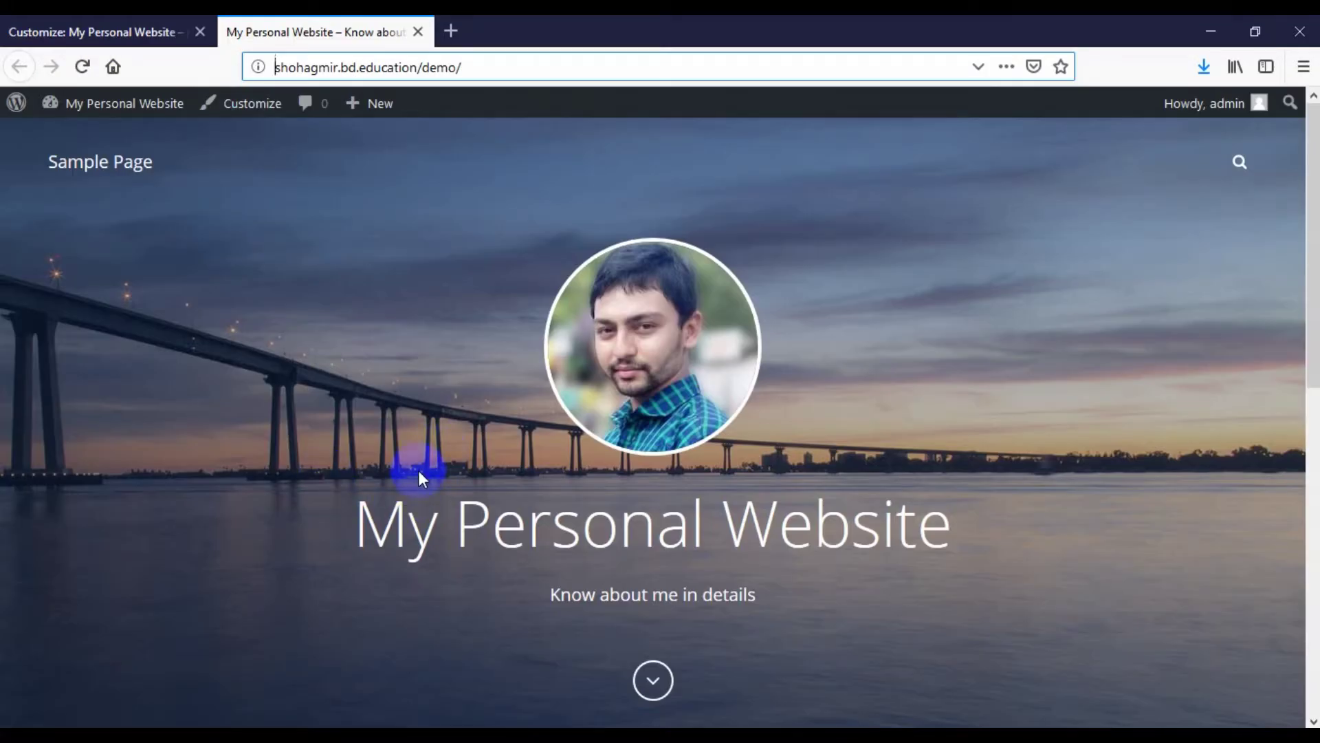
pyautogui.click(90, 20)
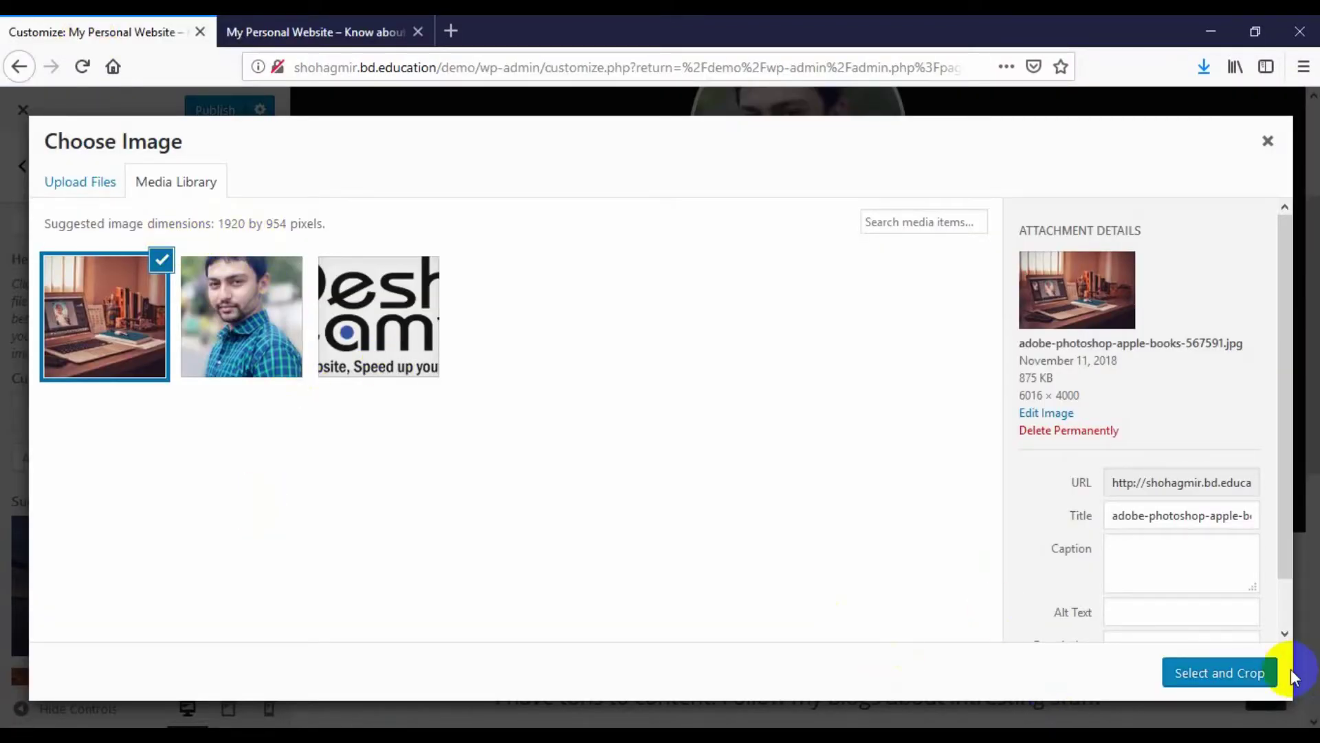
# - Use the laptop desk image as the header, cropped with the crop area moved down to include the phone and keyboard
pyautogui.click(1246, 673)
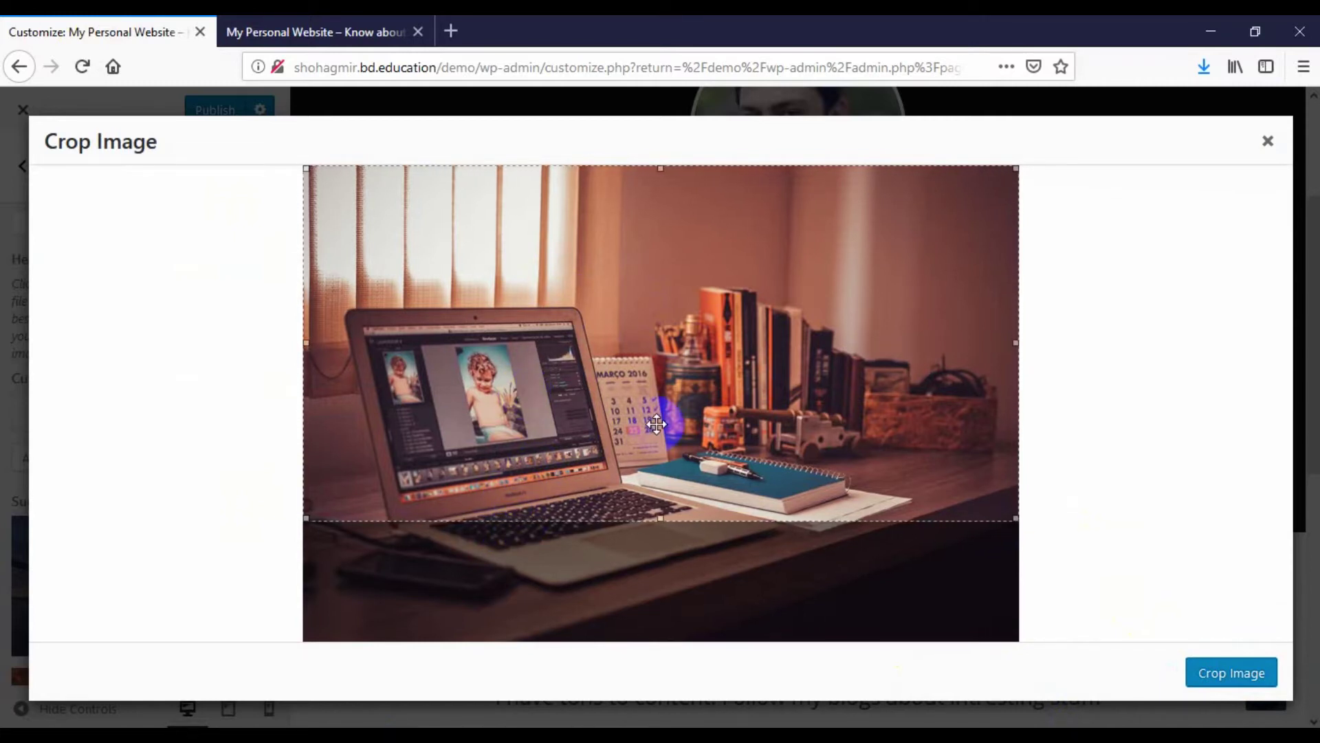
pyautogui.moveTo(657, 424)
pyautogui.mouseDown()
pyautogui.moveTo(663, 344)
pyautogui.moveTo(654, 445)
pyautogui.mouseUp()
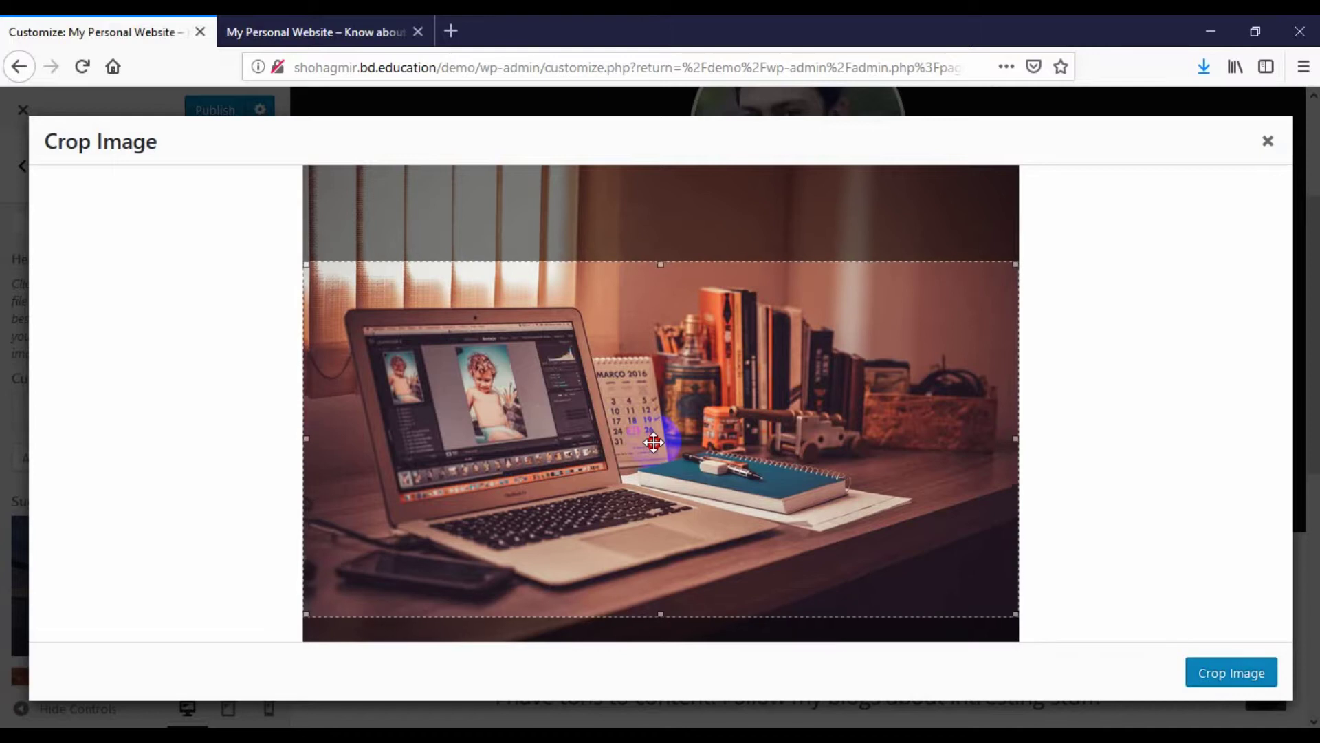
pyautogui.click(1238, 674)
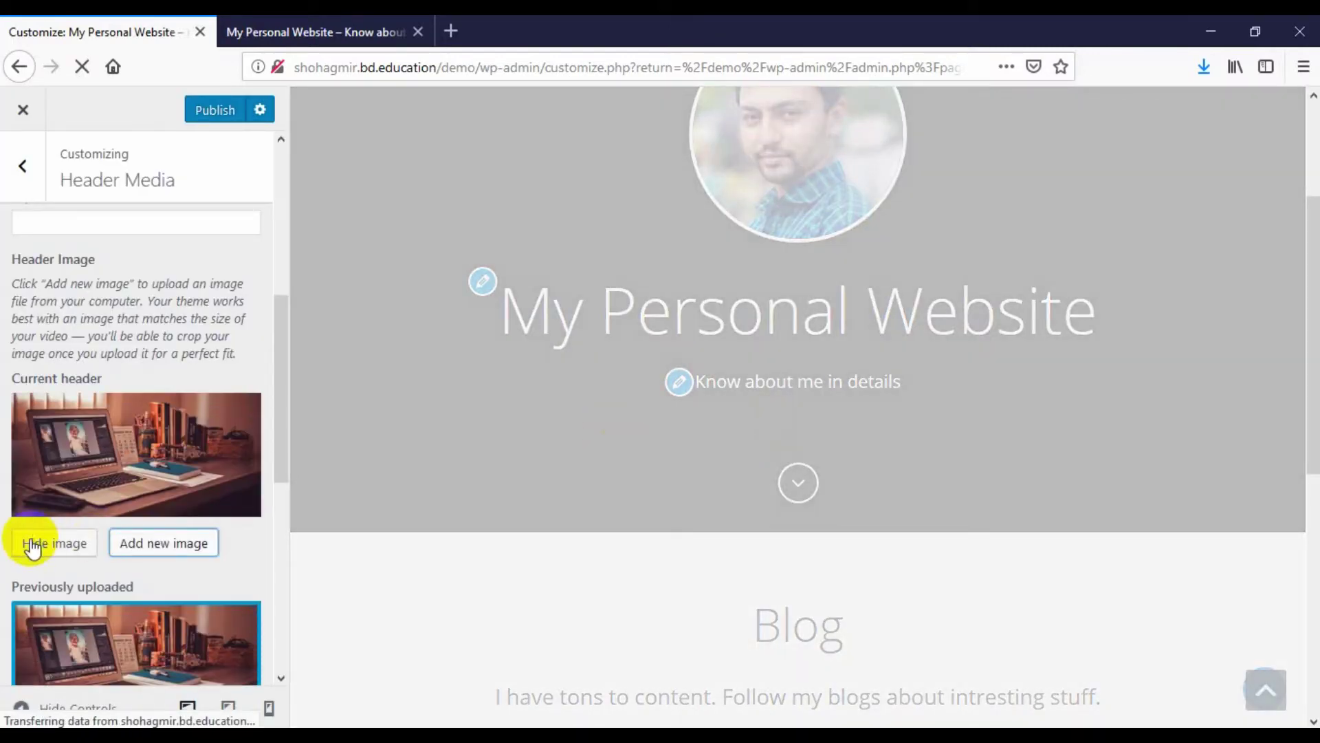
pyautogui.click(43, 470)
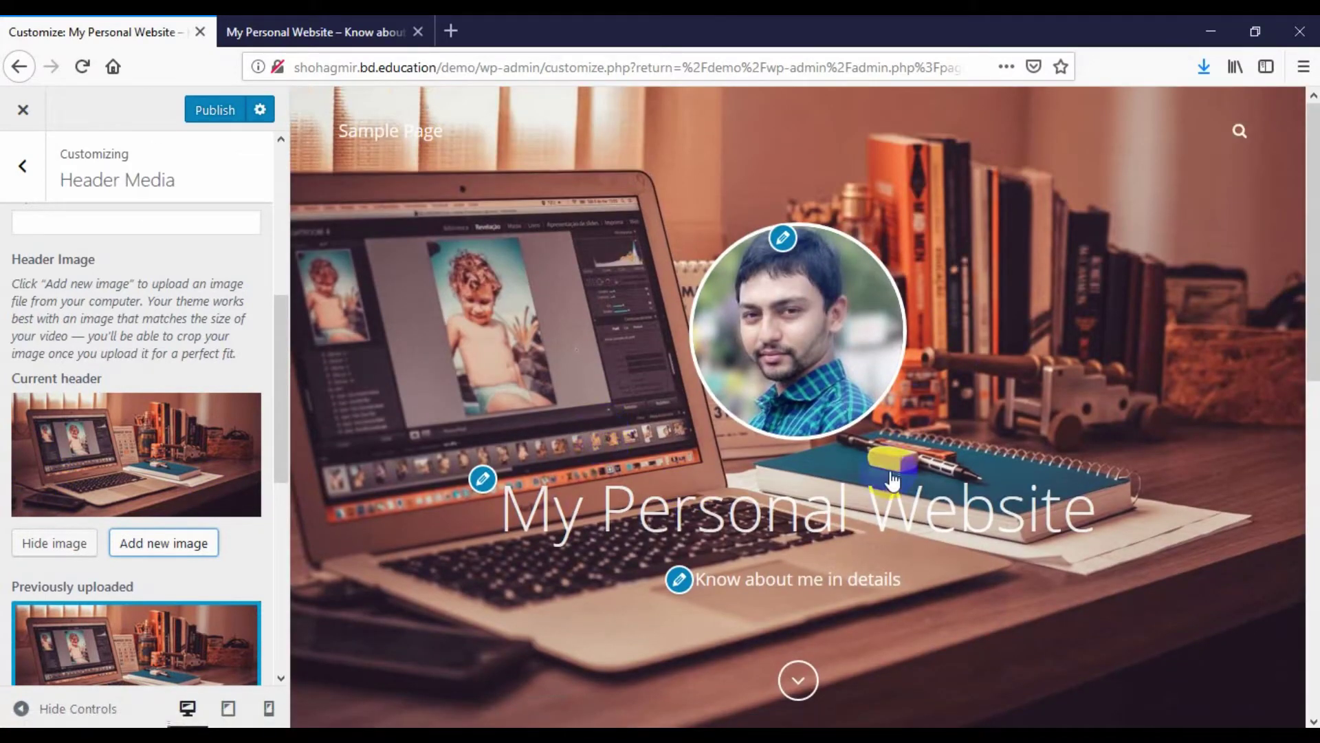
# - Examine the new header in the page preview and look through the previously uploaded and suggested header images
pyautogui.scroll(-3, 685, 555)
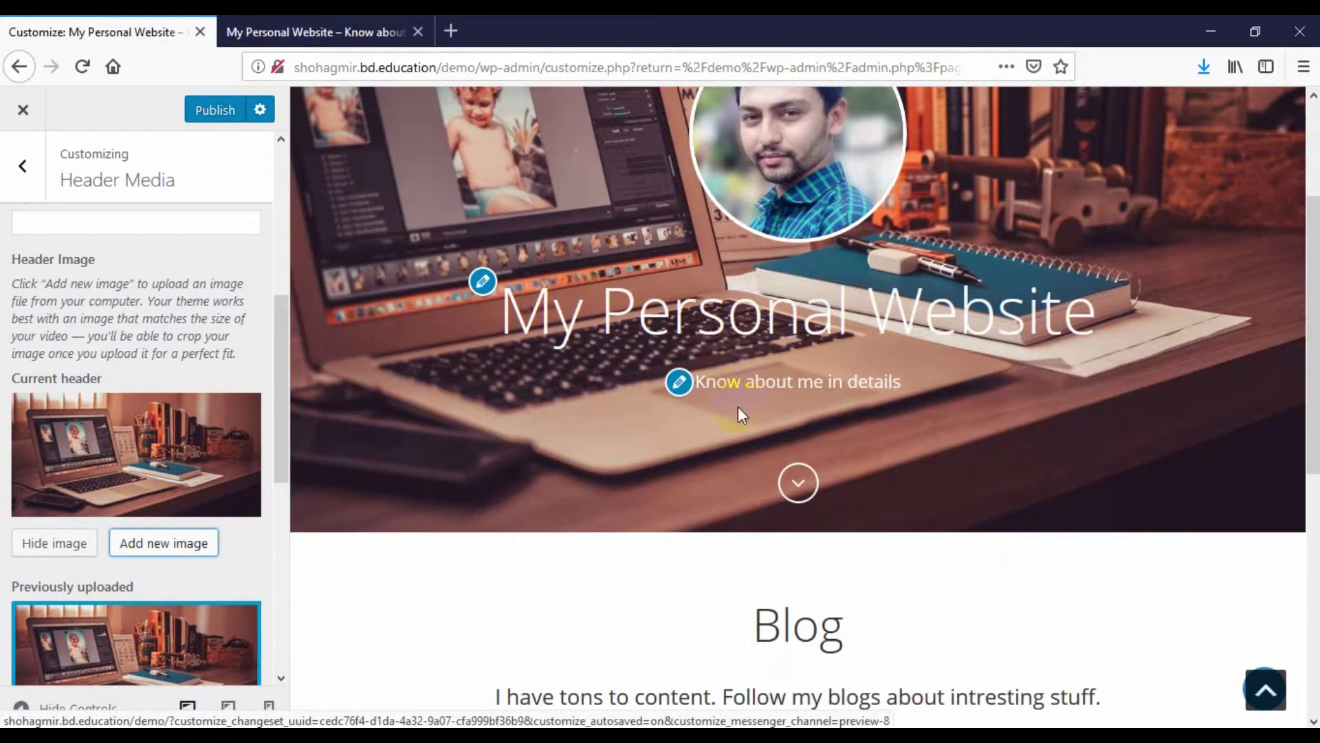
pyautogui.scroll(3, 745, 487)
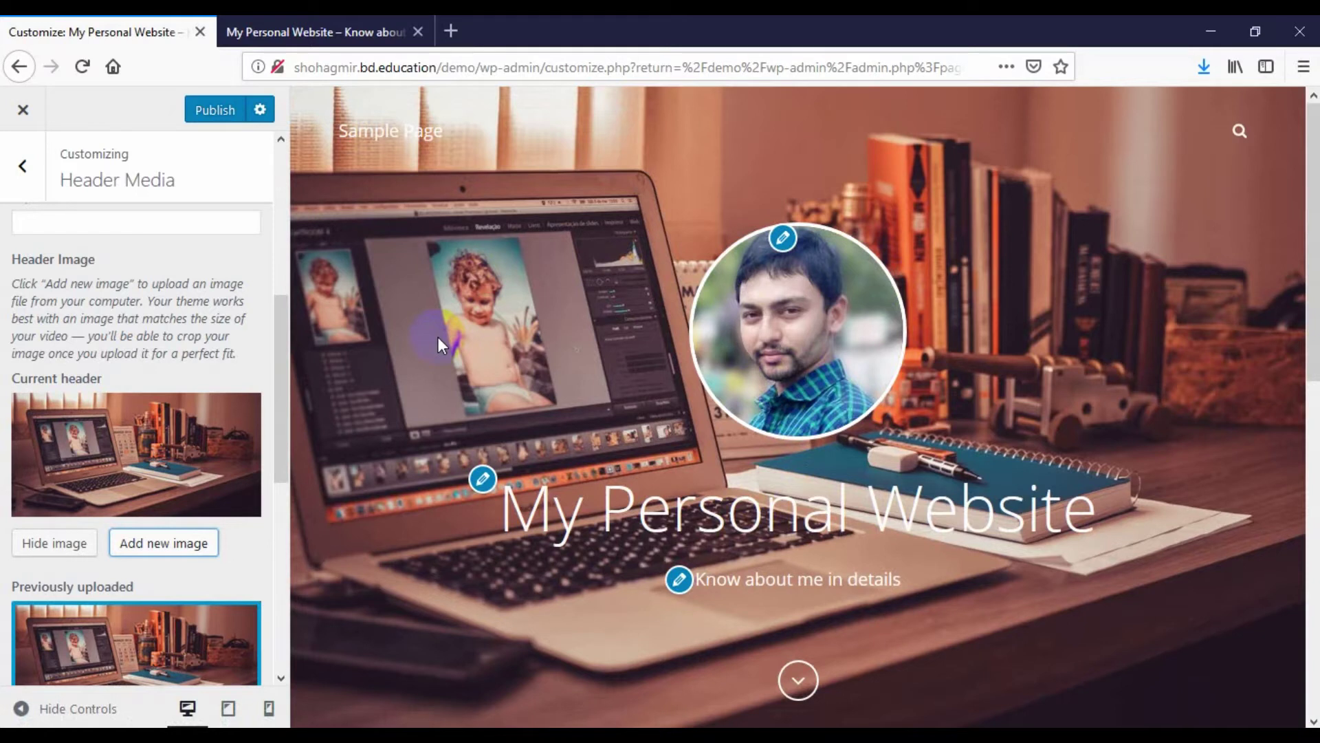
pyautogui.scroll(-2, 510, 398)
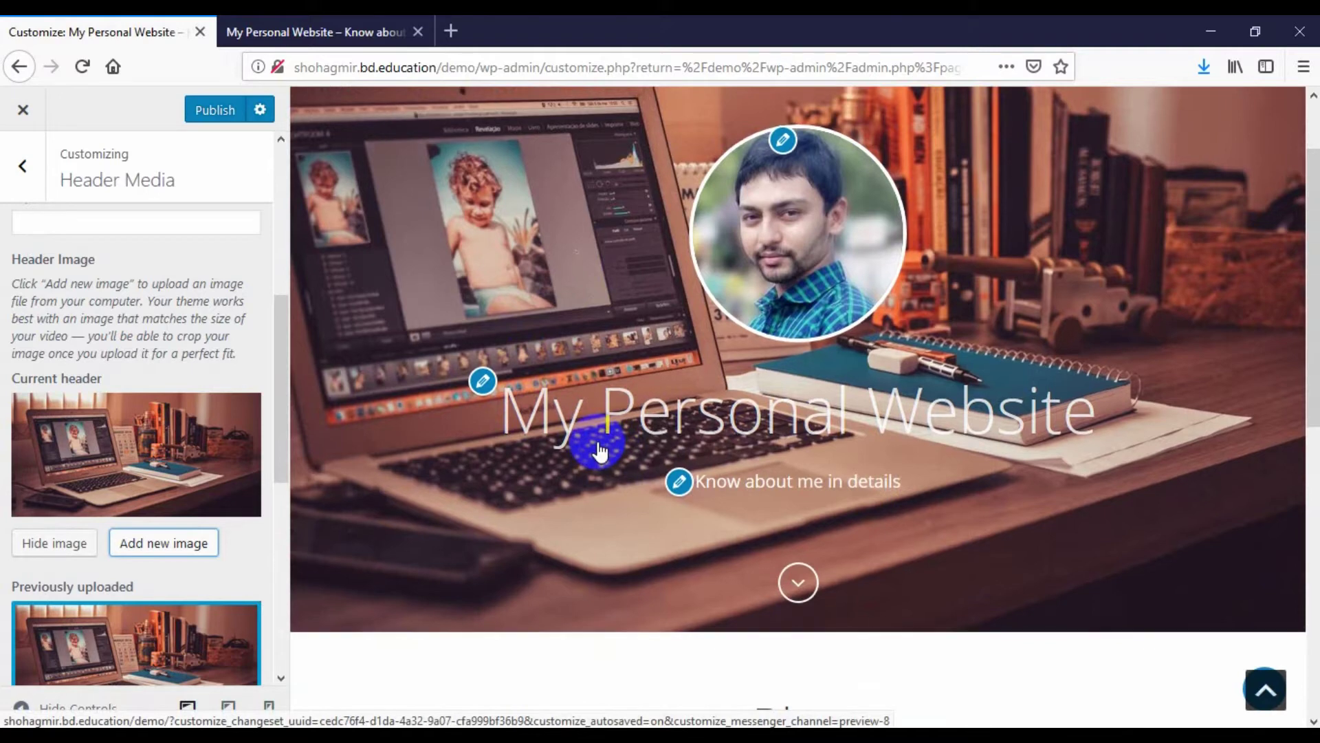
pyautogui.scroll(2, 598, 450)
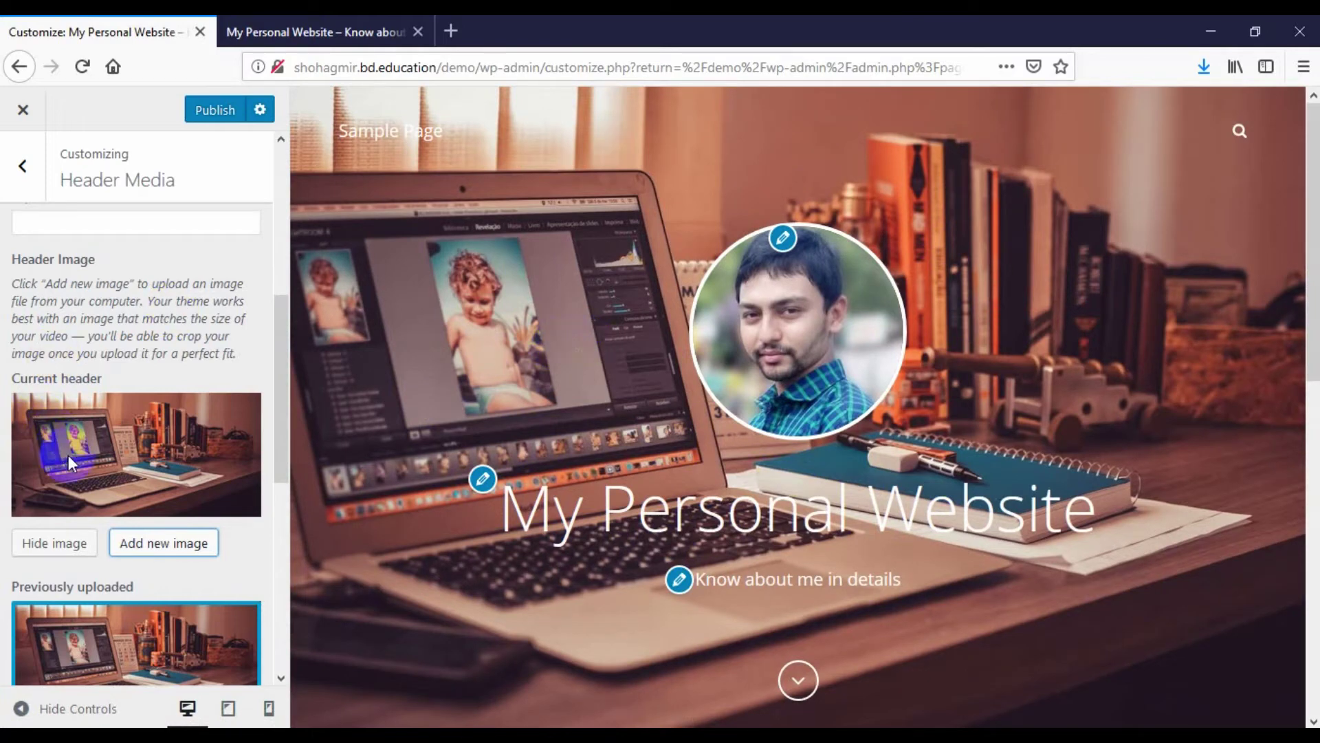
pyautogui.scroll(-3, 68, 455)
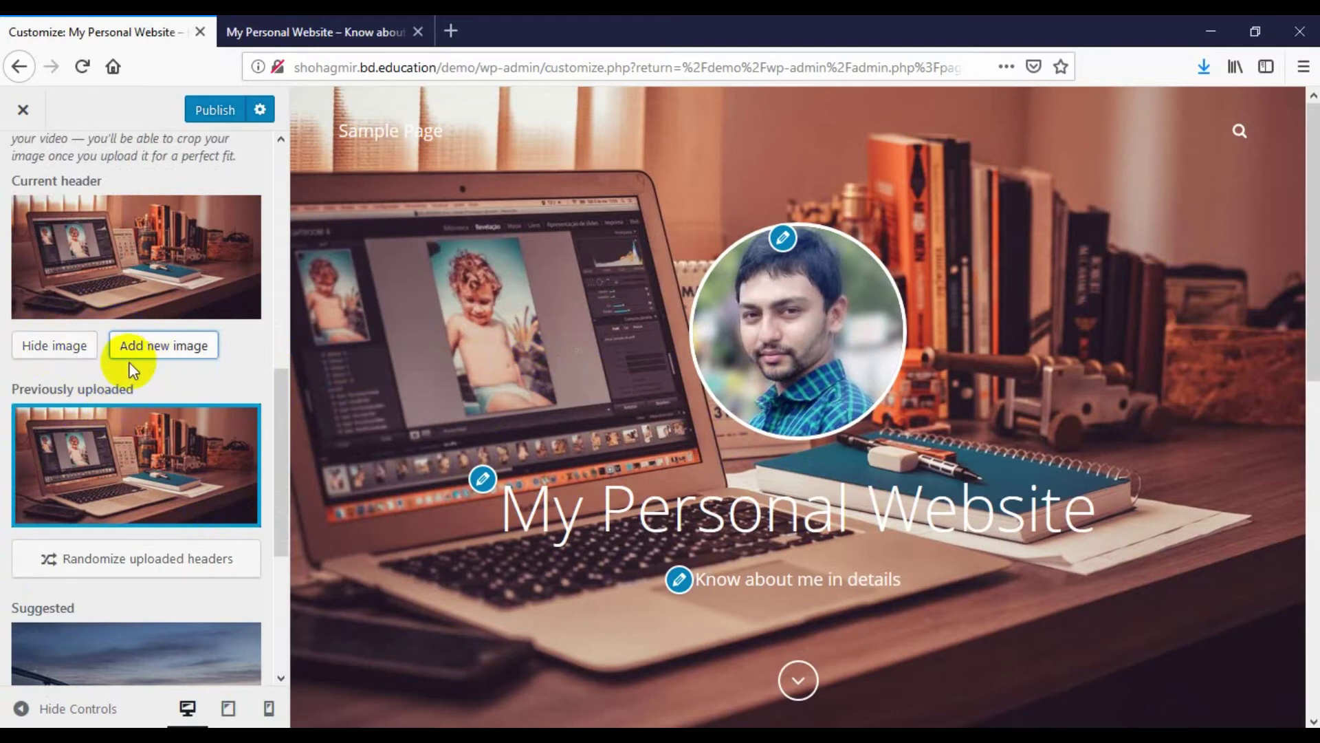
pyautogui.scroll(-4, 142, 422)
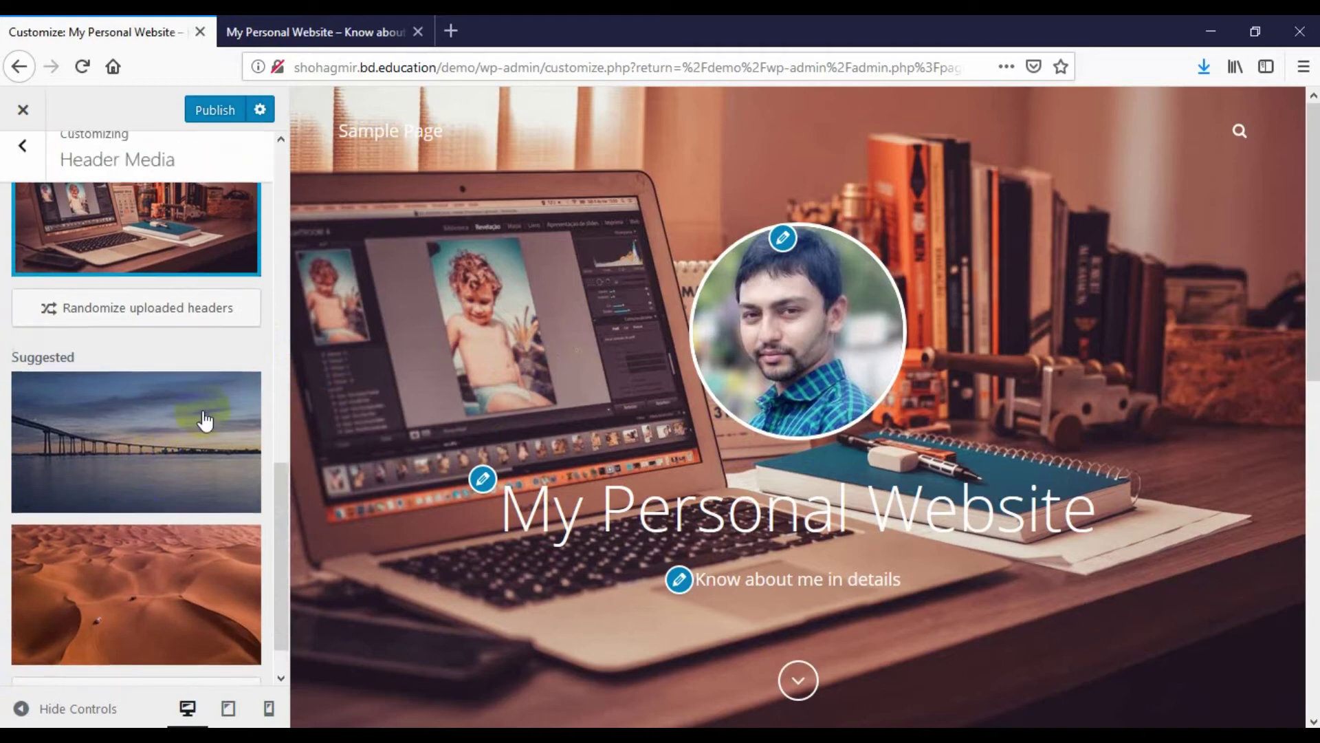
pyautogui.scroll(1, 205, 419)
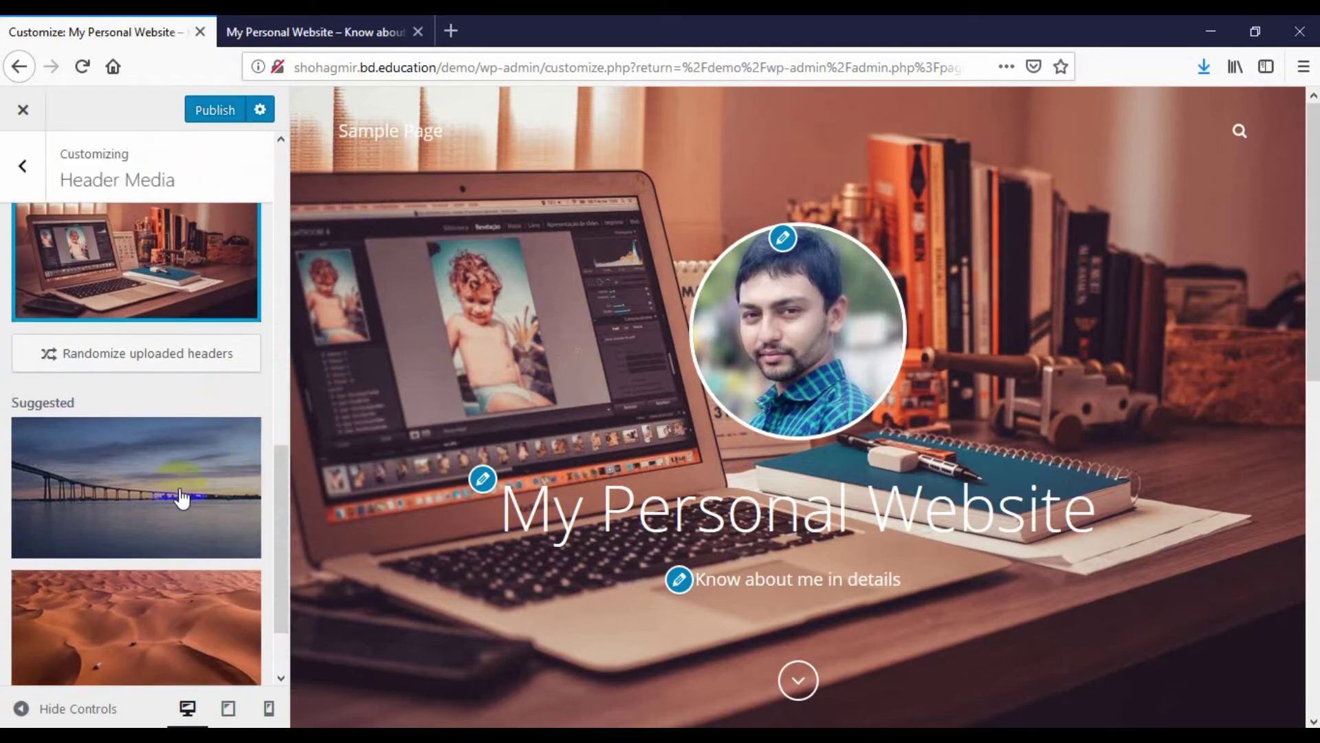
pyautogui.scroll(5, 204, 472)
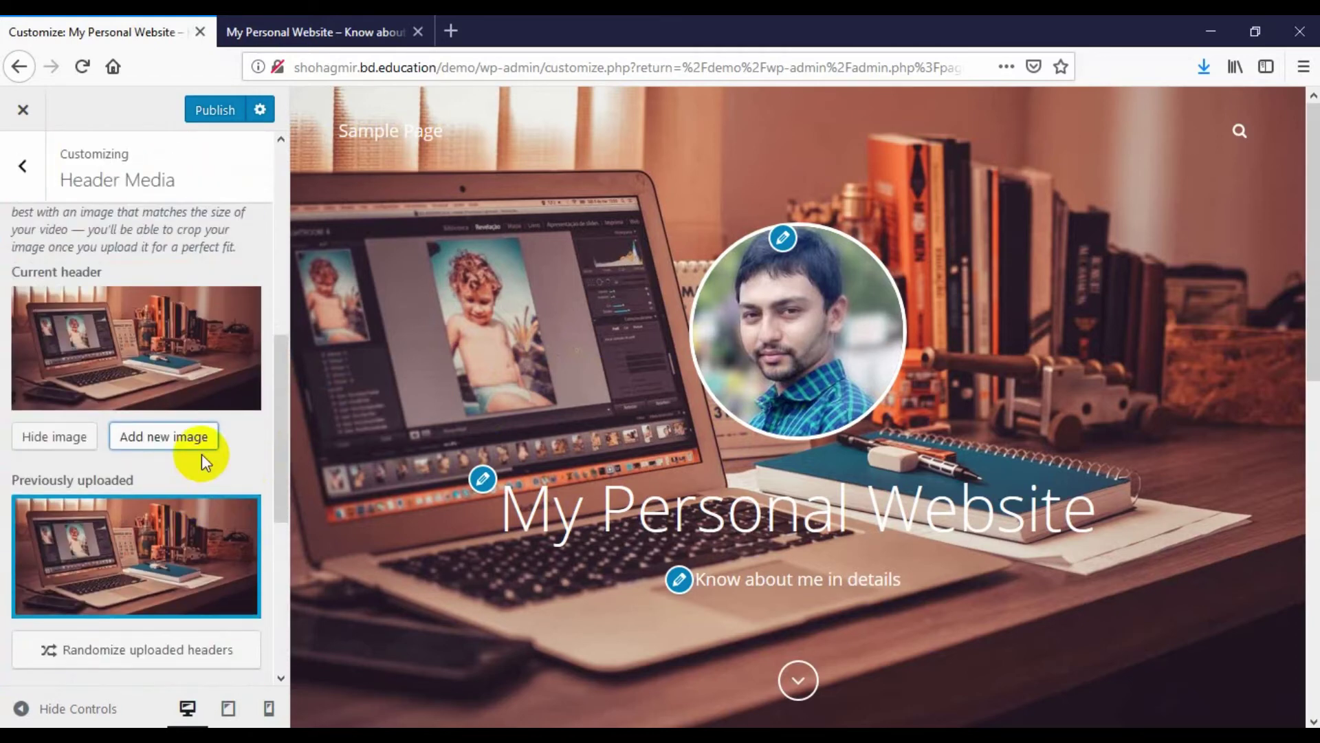
pyautogui.scroll(-3, 194, 450)
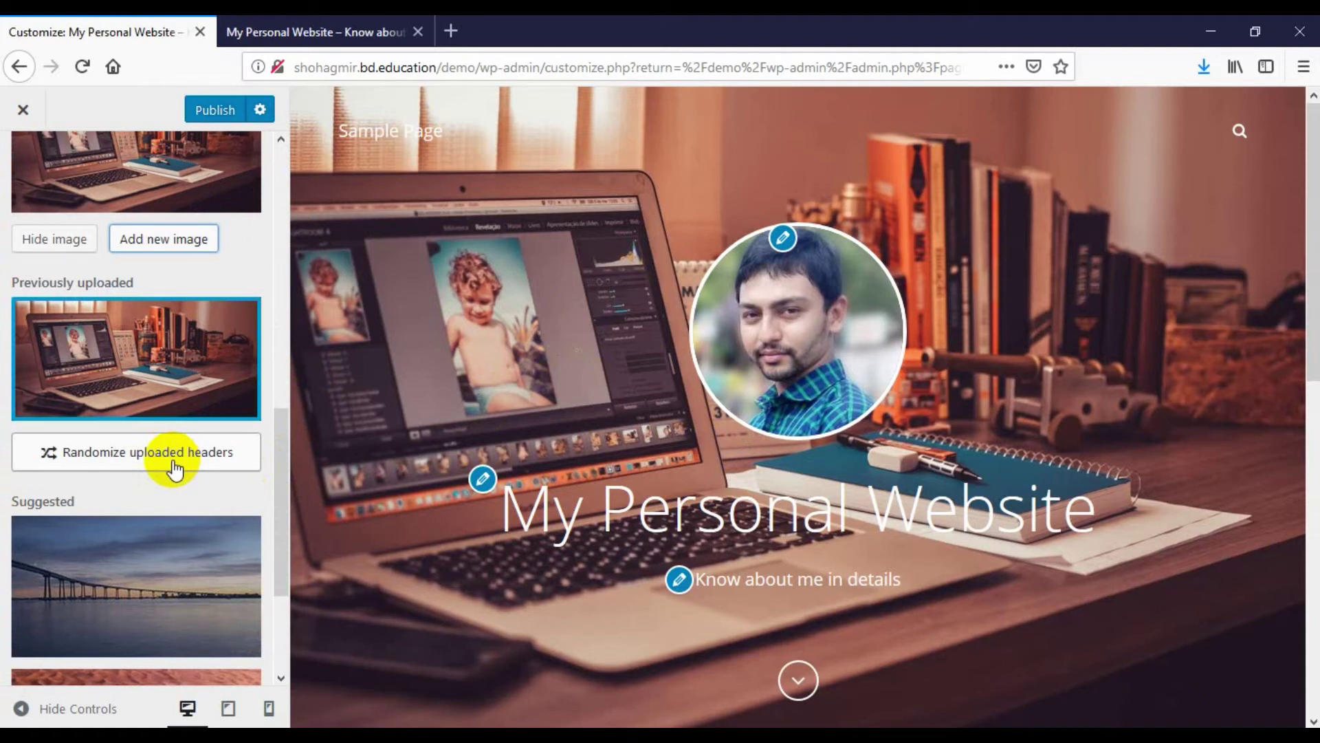
pyautogui.click(525, 424)
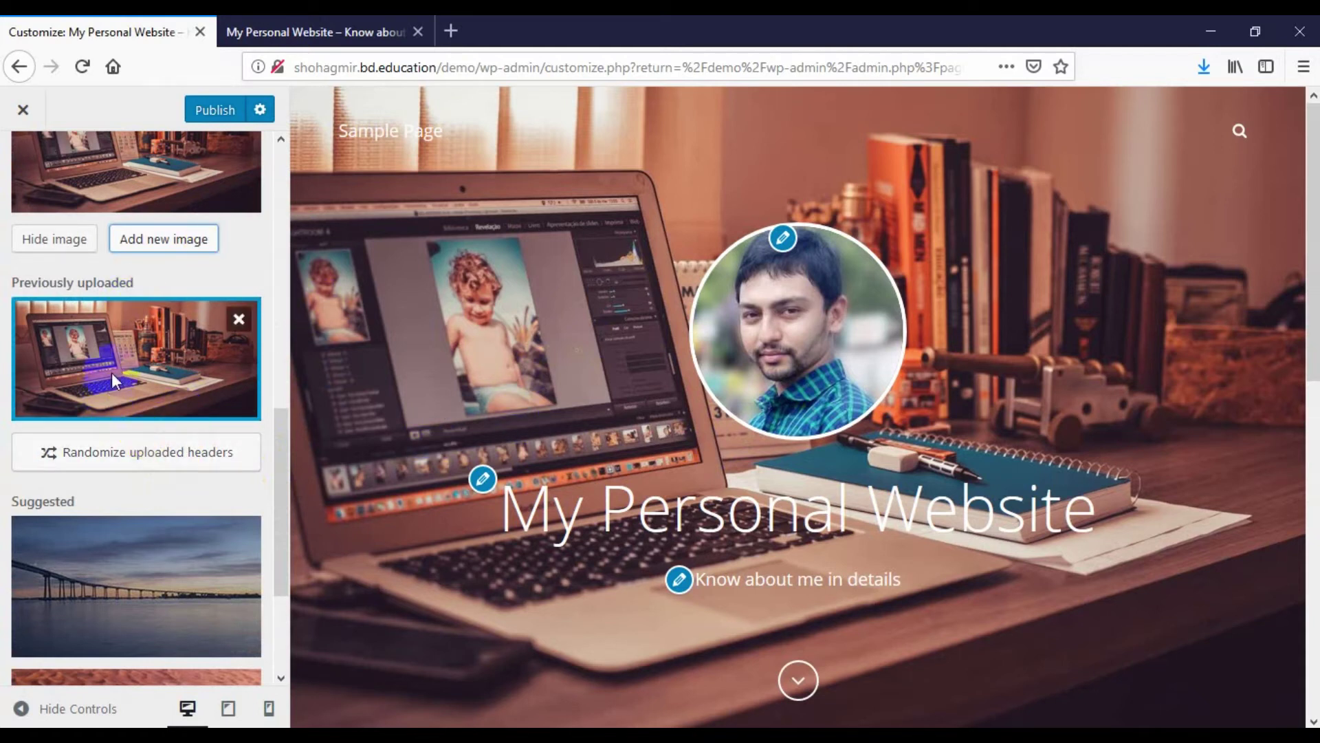
pyautogui.scroll(2, 111, 372)
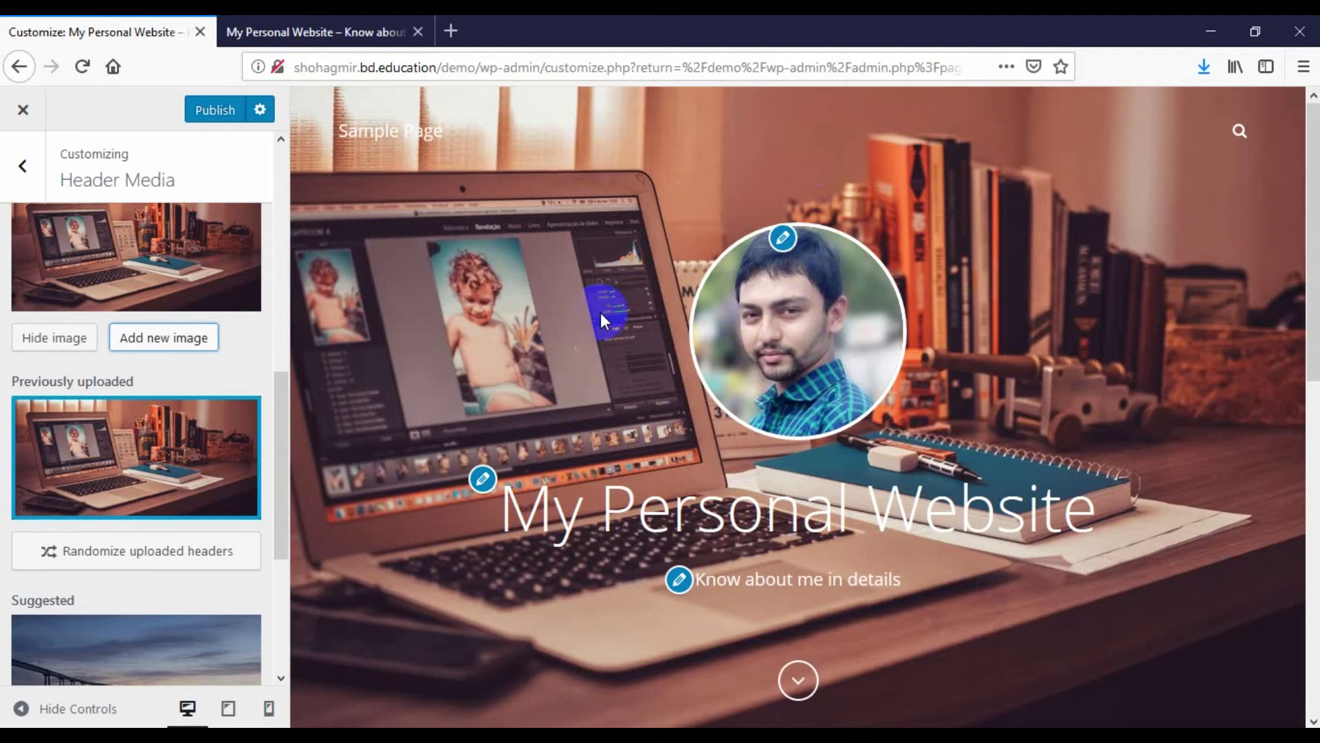
# - Publish the laptop desk header image and check it on the reloaded live home page, including the Blog section, before returning to the Customizer
pyautogui.click(218, 110)
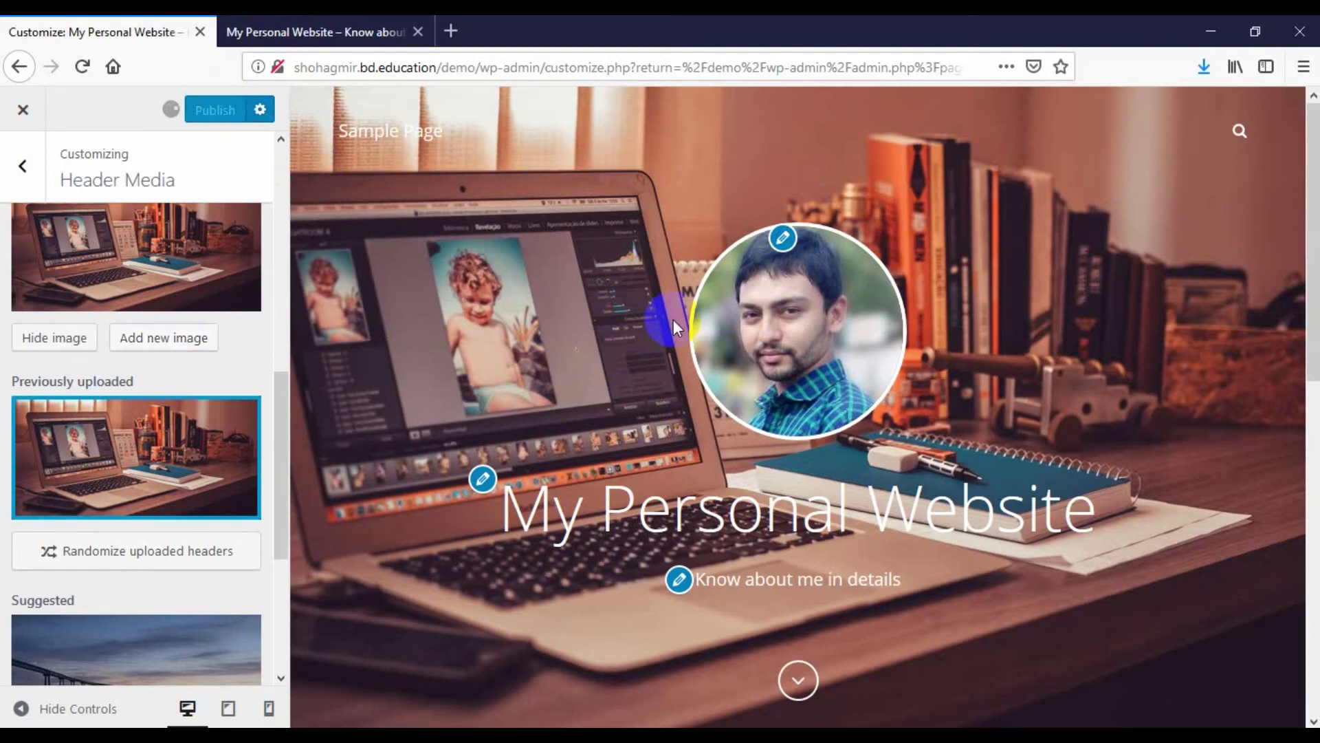
pyautogui.click(279, 33)
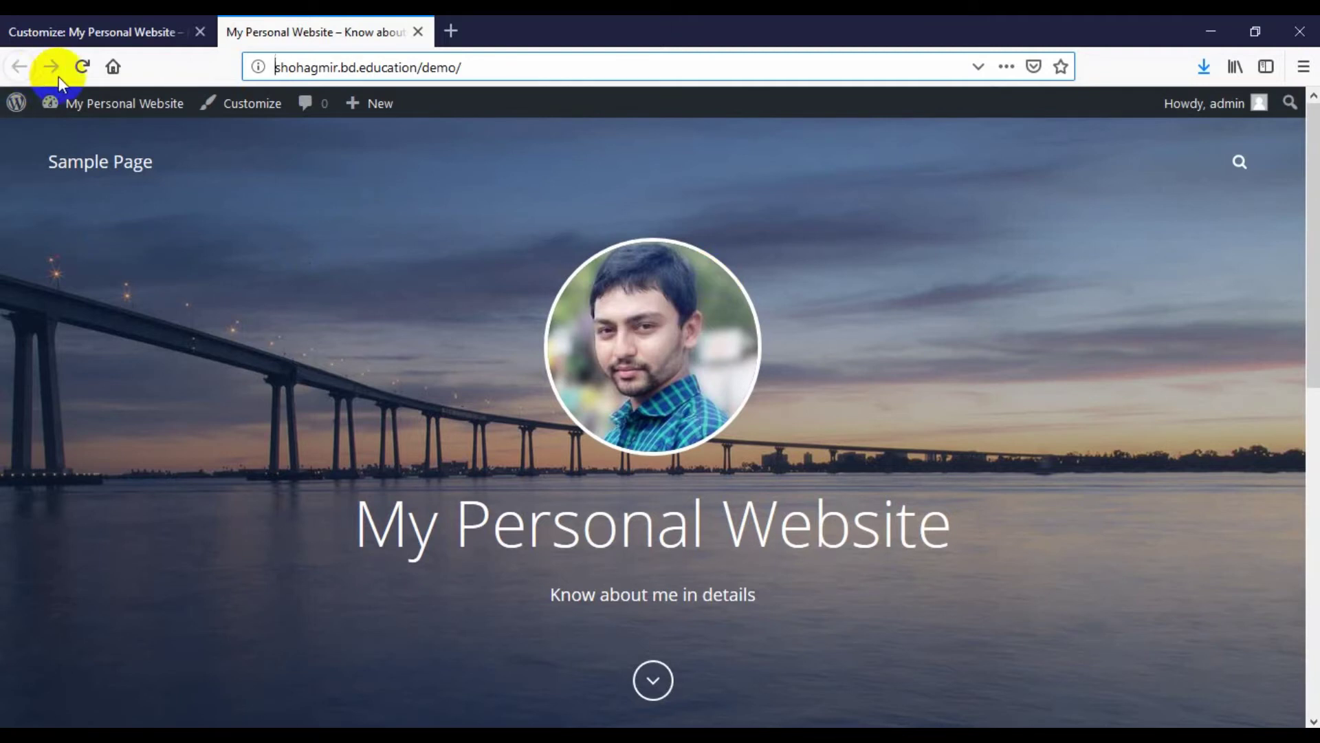
pyautogui.click(83, 66)
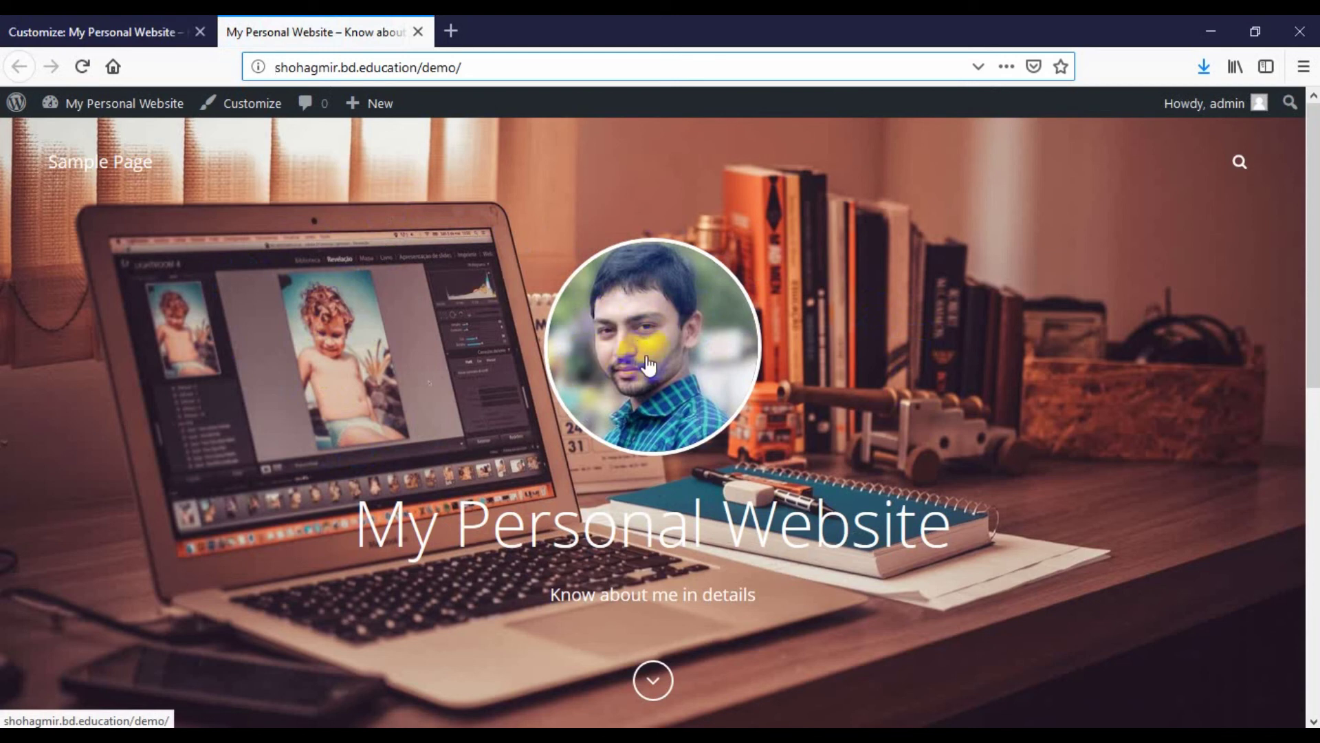
pyautogui.scroll(-2, 387, 407)
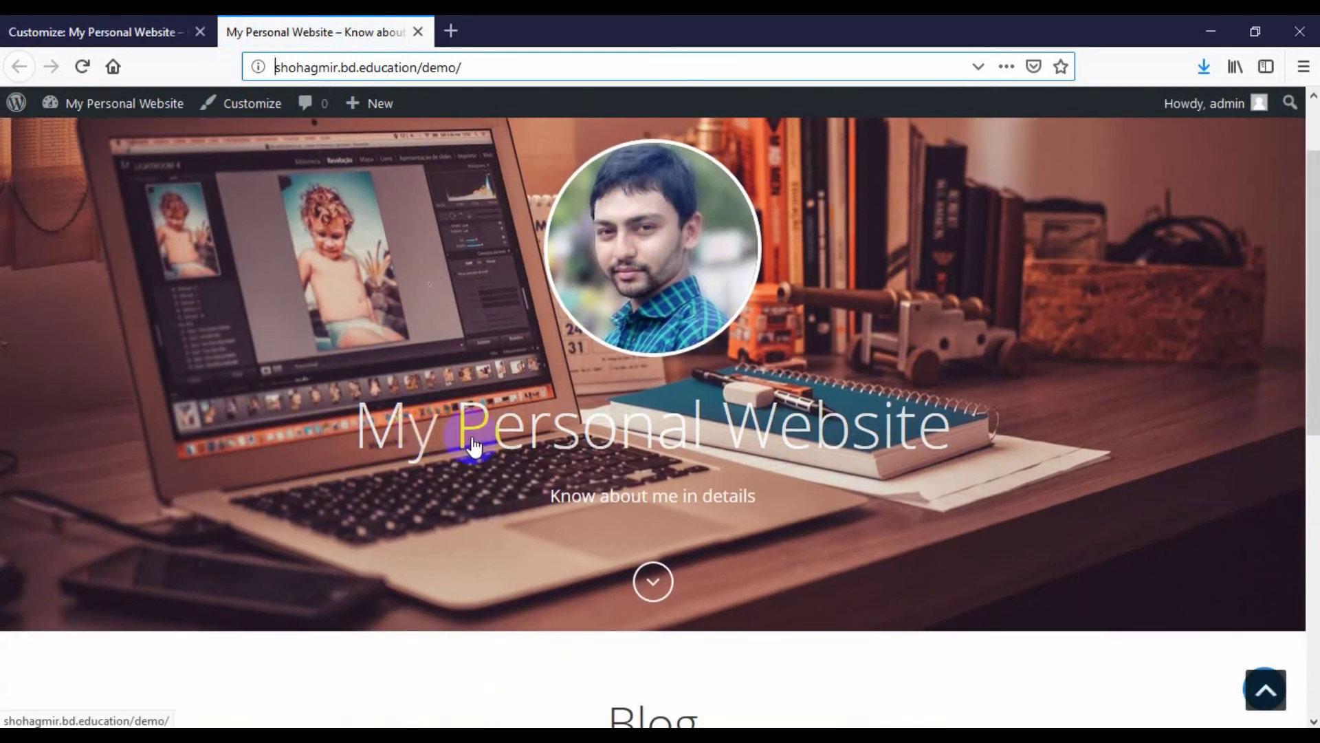
pyautogui.scroll(-2, 633, 438)
pyautogui.scroll(-1, 632, 438)
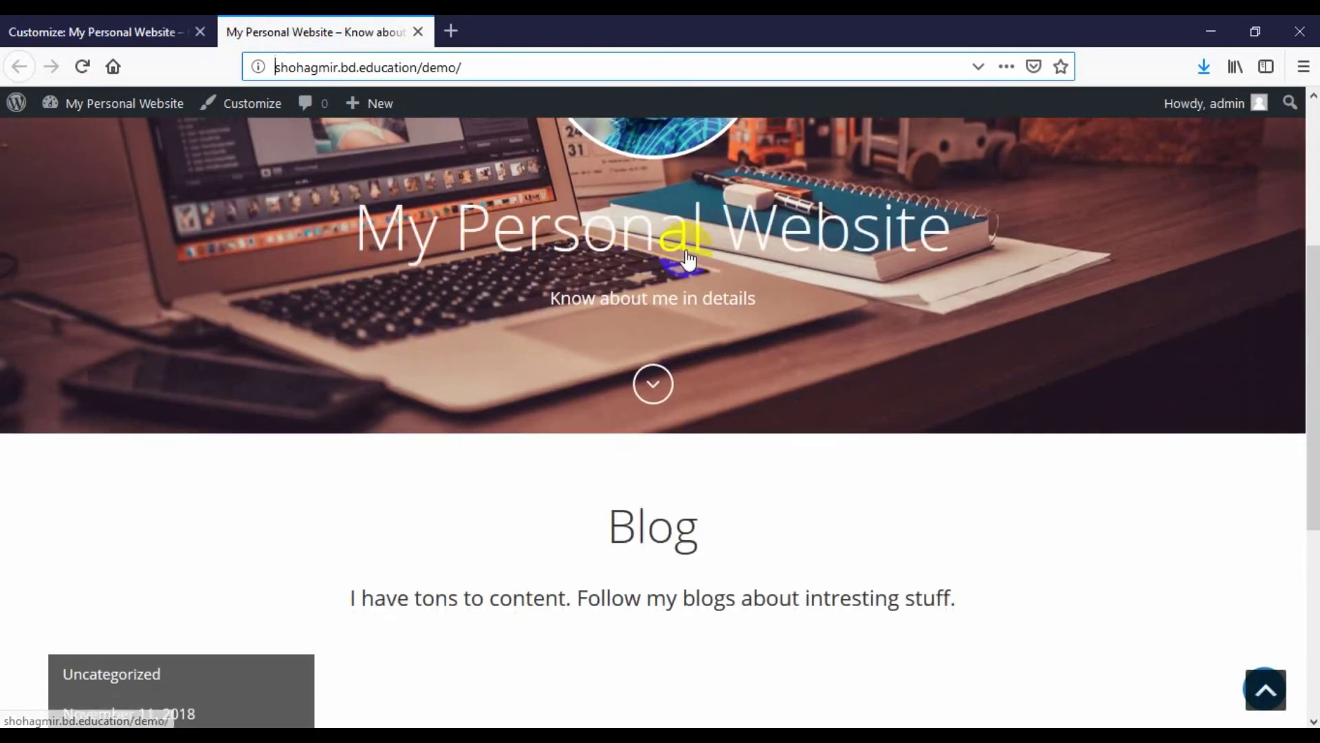
pyautogui.scroll(3, 632, 358)
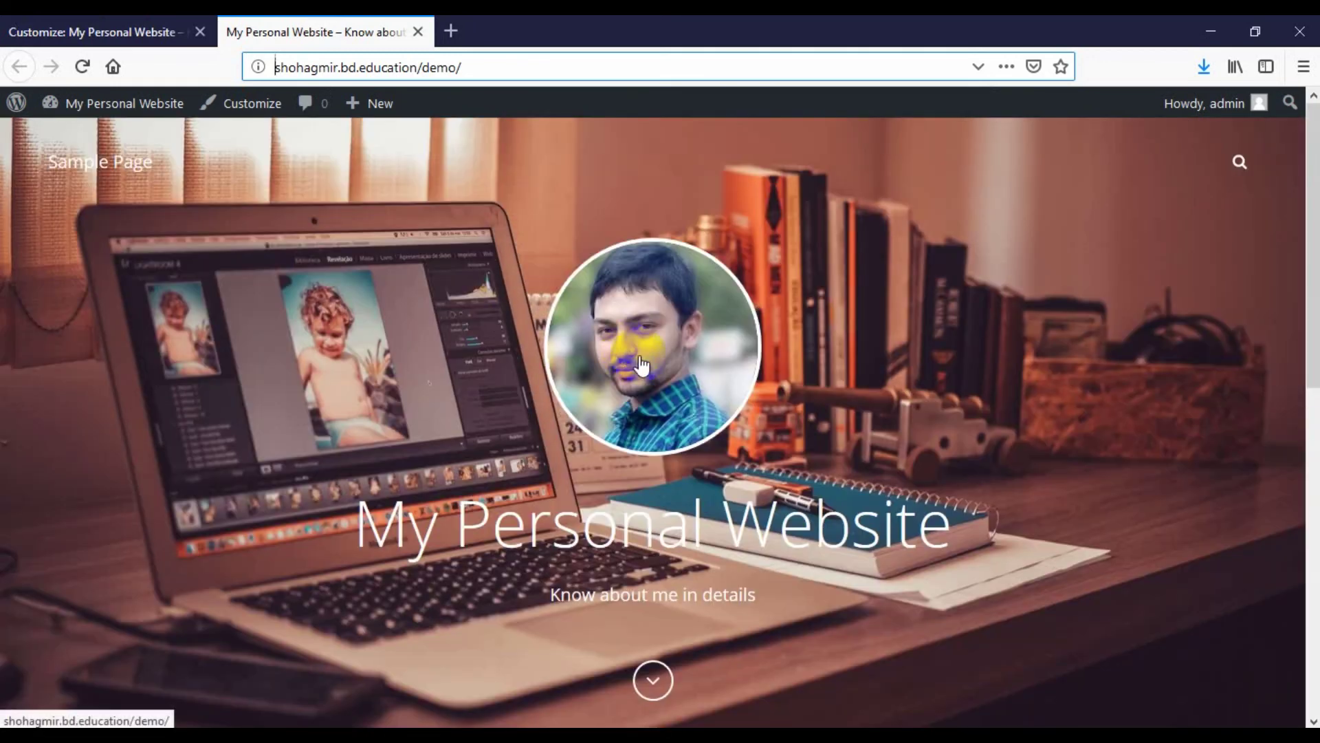
pyautogui.hotkey('ctrl', 'pageup')
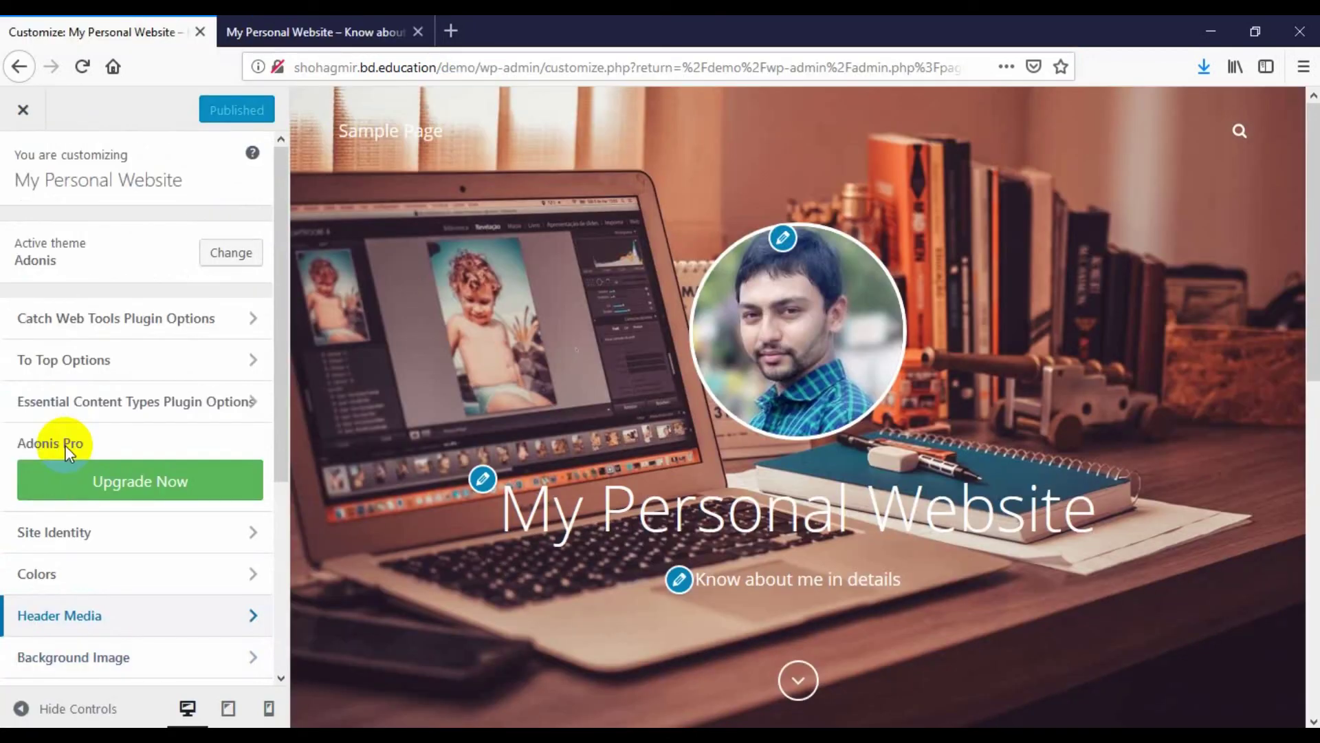